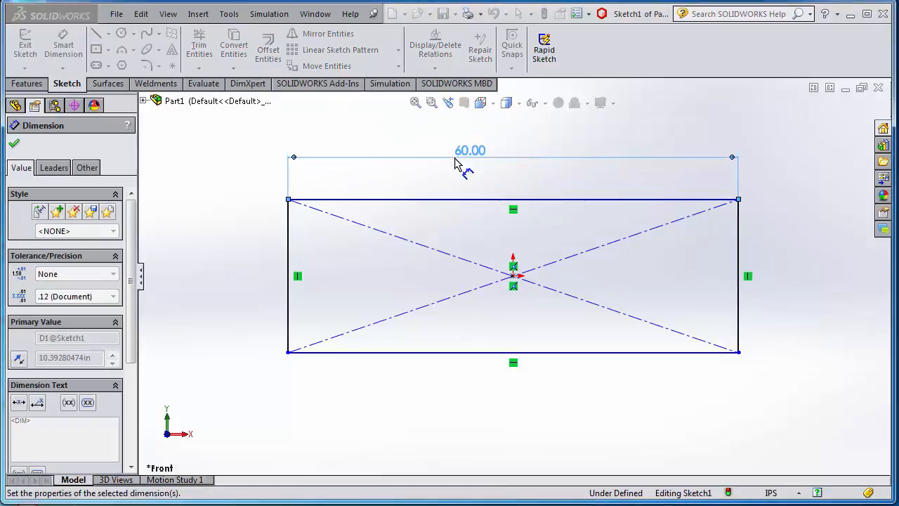
# Step: Dimension the rectangle's height as 8 in and finish the sketch
pyautogui.click(738, 295)
pyautogui.click(786, 288)
pyautogui.write('8')
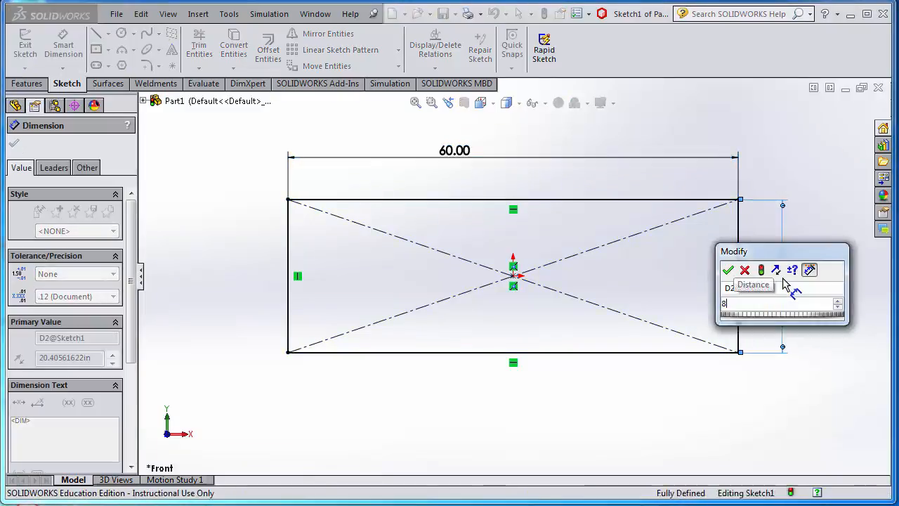
pyautogui.press('Return')
pyautogui.click(826, 129)
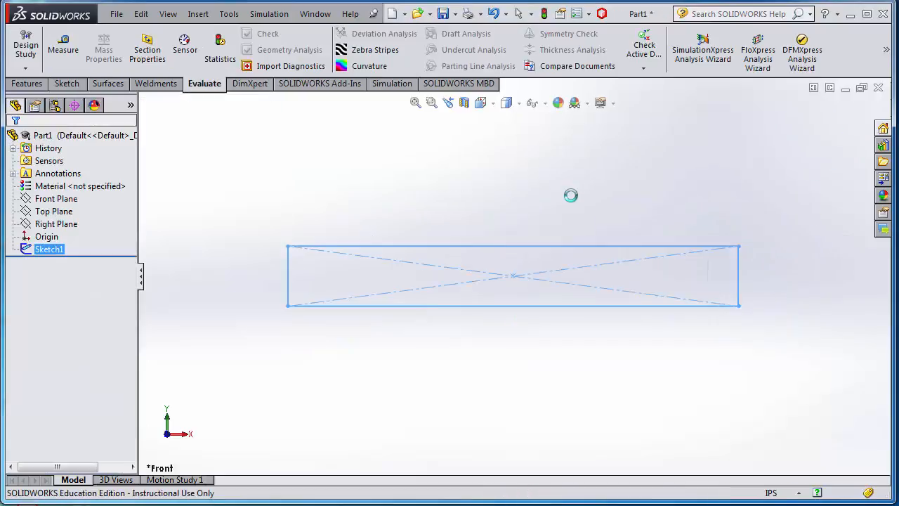
# Step: Add the Sheet Metal toolset to the CommandManager and switch to it
pyautogui.rightClick(116, 85)
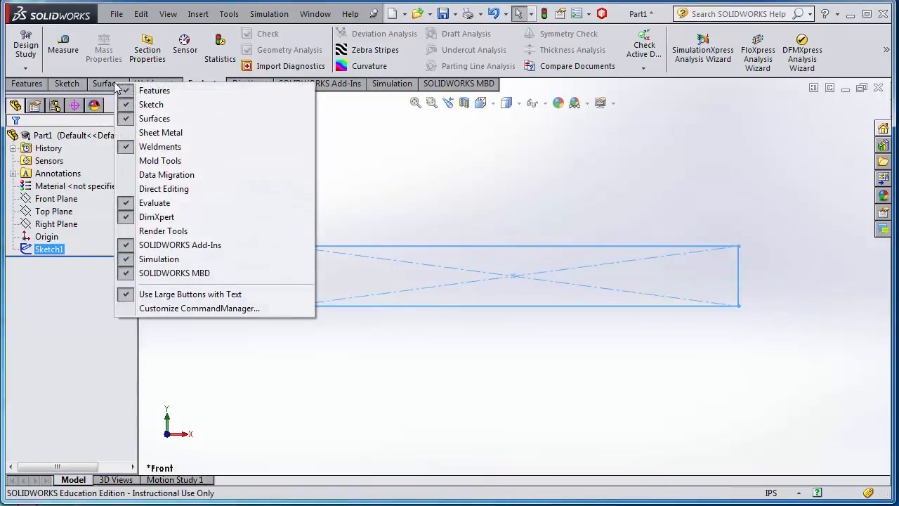
pyautogui.click(131, 133)
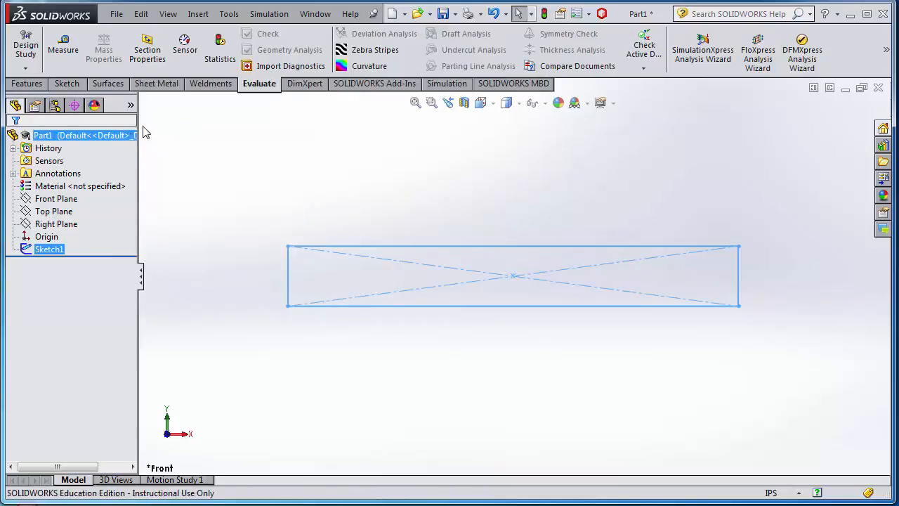
pyautogui.click(155, 83)
# Step: Create a base flange from the rectangle sketch using the Sample Table - Steel gauge table at 16 Gauge
pyautogui.click(32, 48)
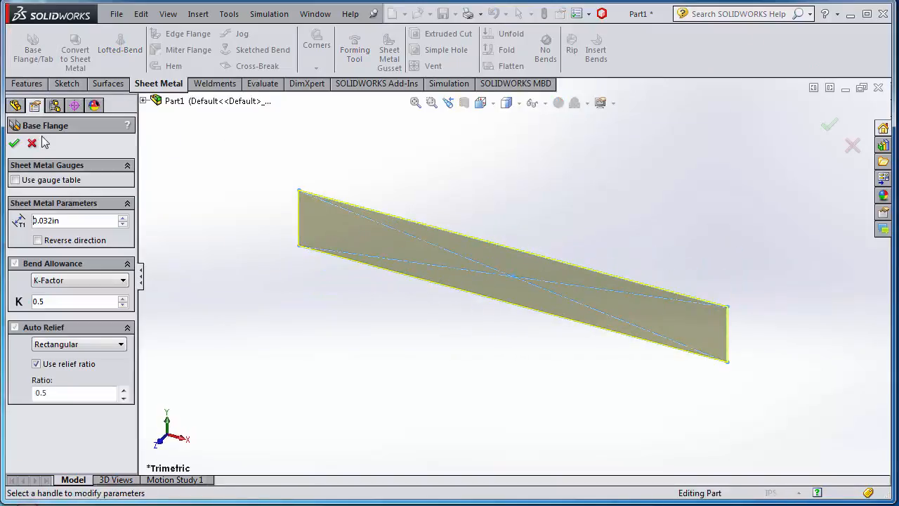
pyautogui.click(15, 180)
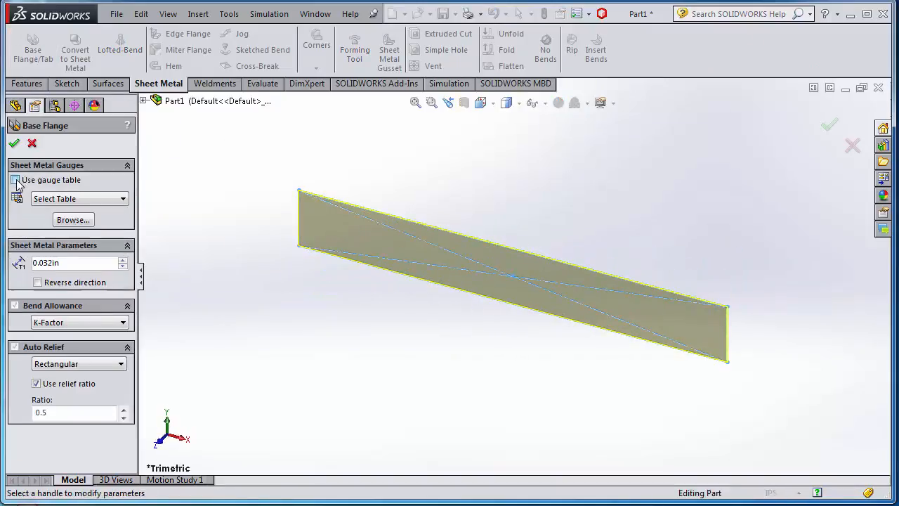
pyautogui.click(55, 200)
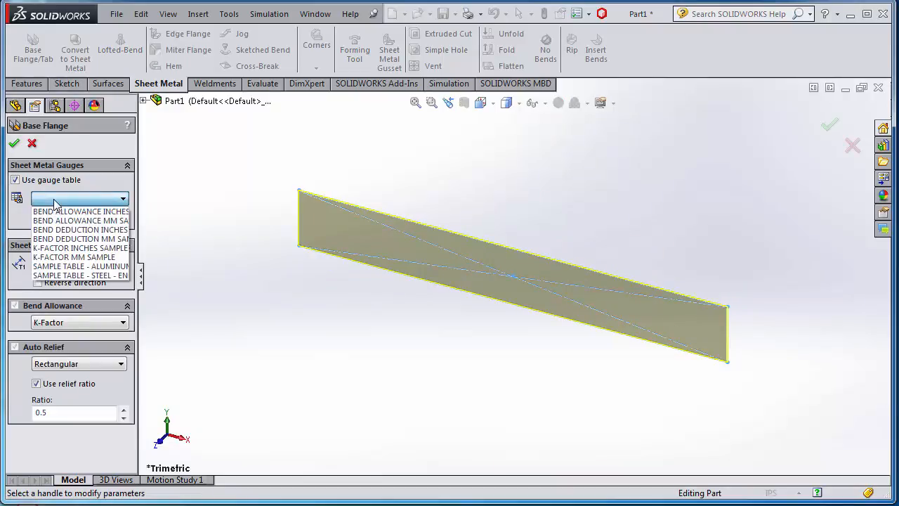
pyautogui.click(75, 276)
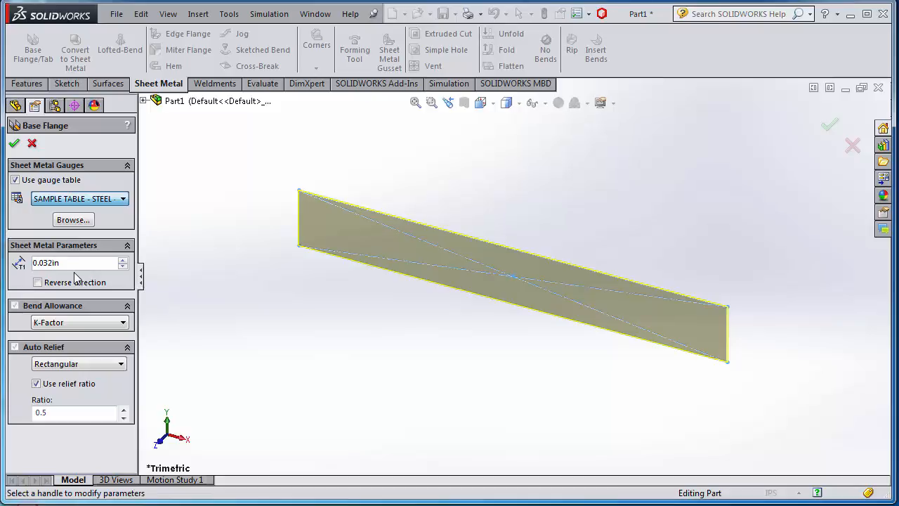
pyautogui.click(68, 285)
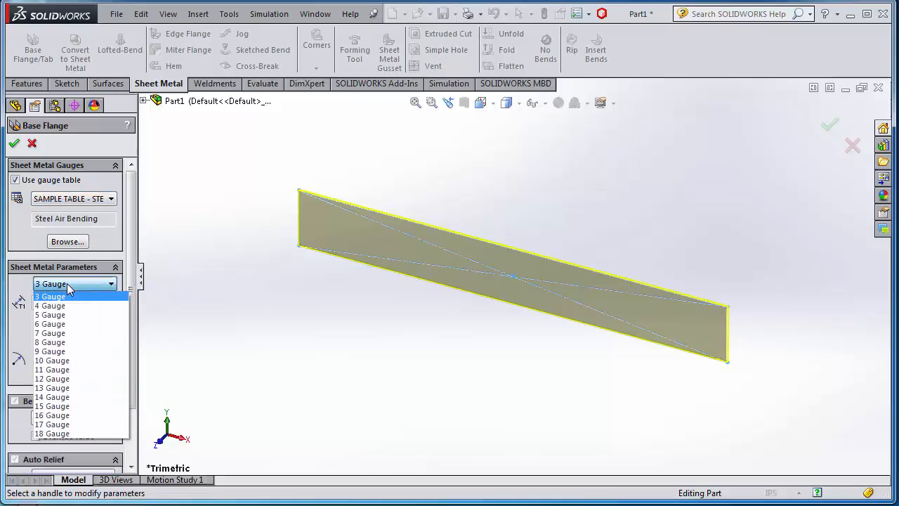
pyautogui.click(65, 415)
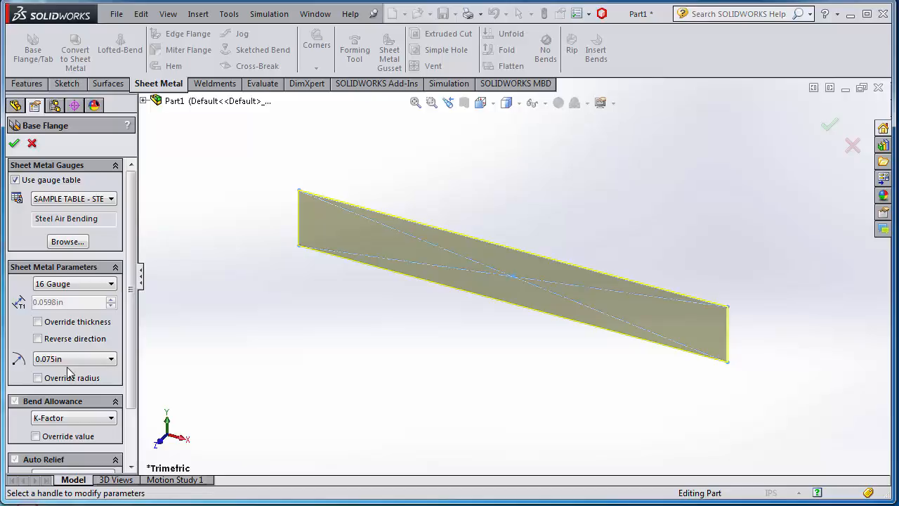
pyautogui.click(15, 144)
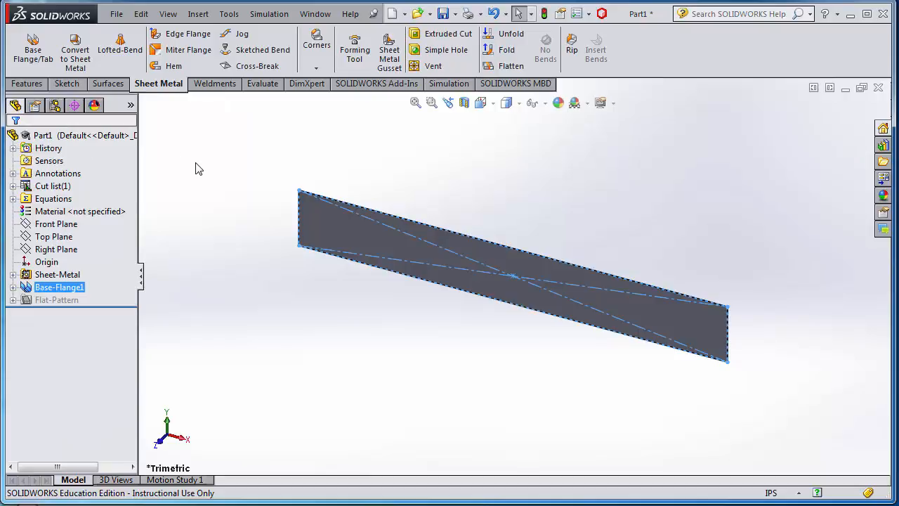
pyautogui.click(199, 169)
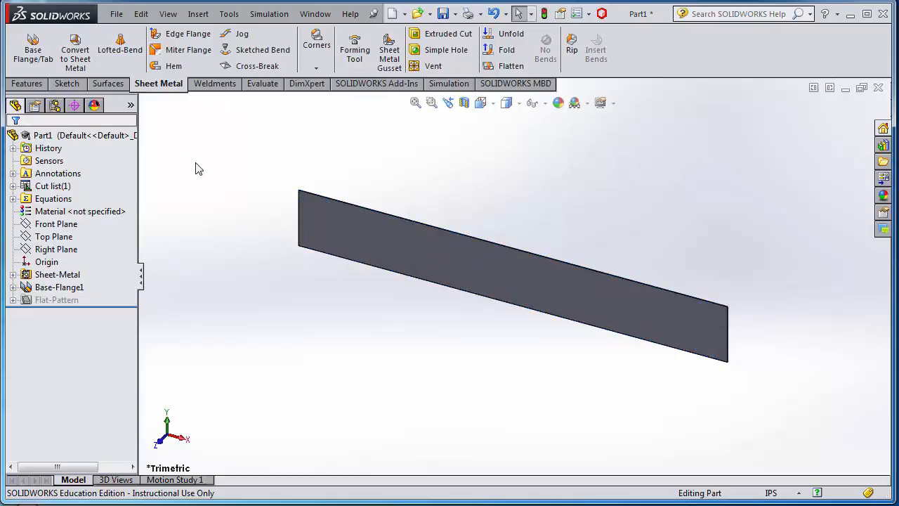
# Step: Place a 90° edge flange about 9.08 in long on the short vertical edge at the plate's +X end
pyautogui.moveTo(296, 280); pyautogui.dragTo(265, 289, button='middle')
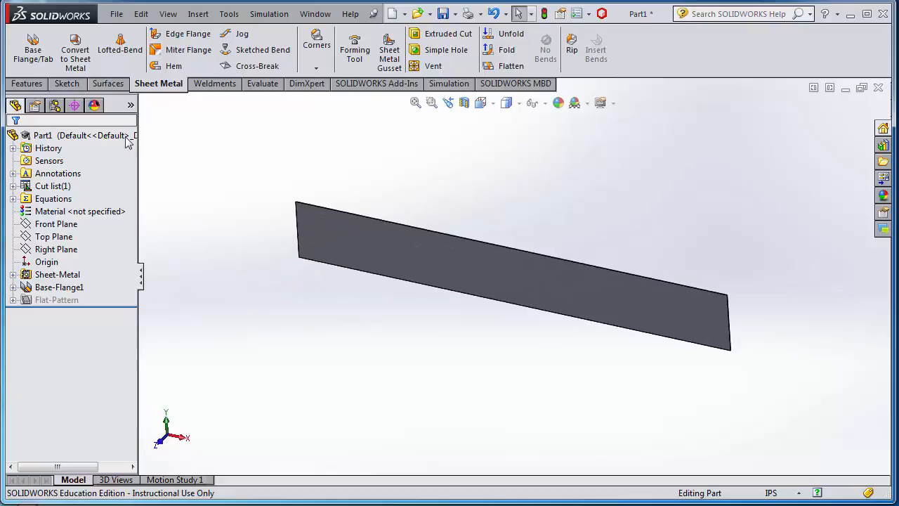
pyautogui.click(188, 40)
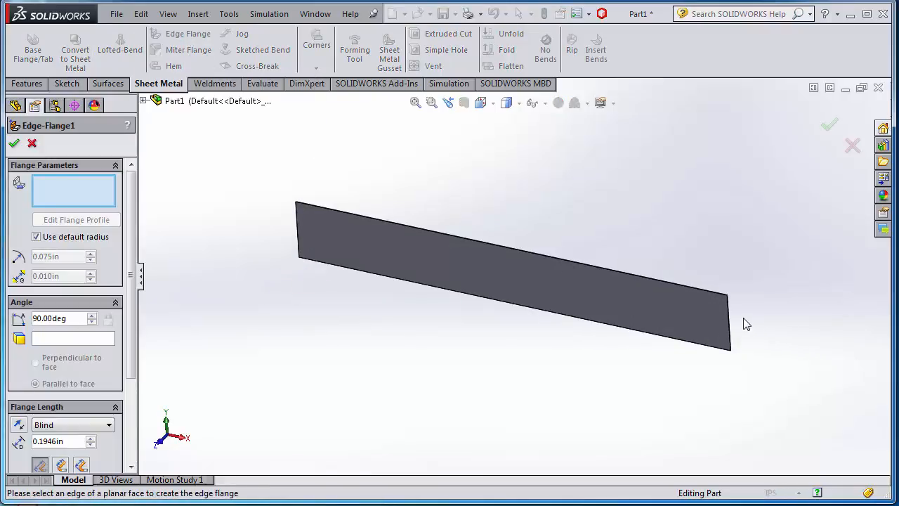
pyautogui.click(729, 316)
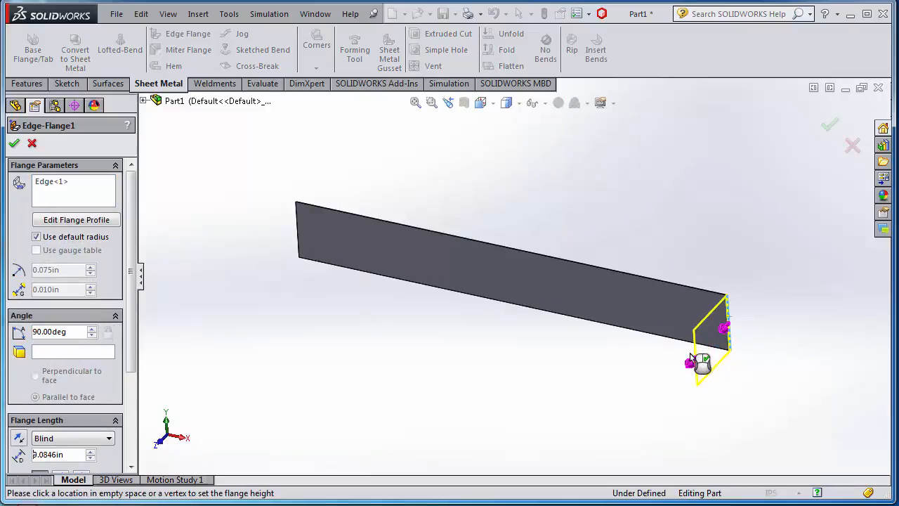
pyautogui.click(696, 359)
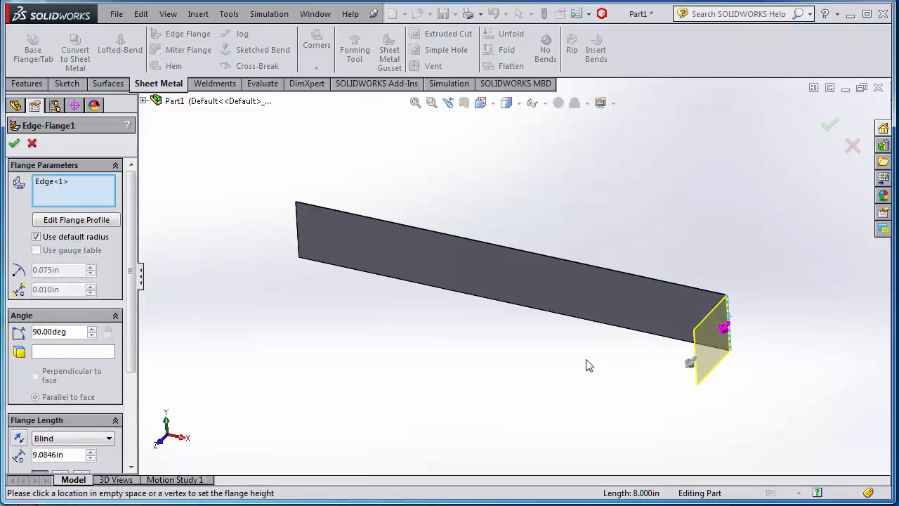
# Step: Edit the edge flange's profile and dimension its upper edge as 6 in
pyautogui.click(62, 220)
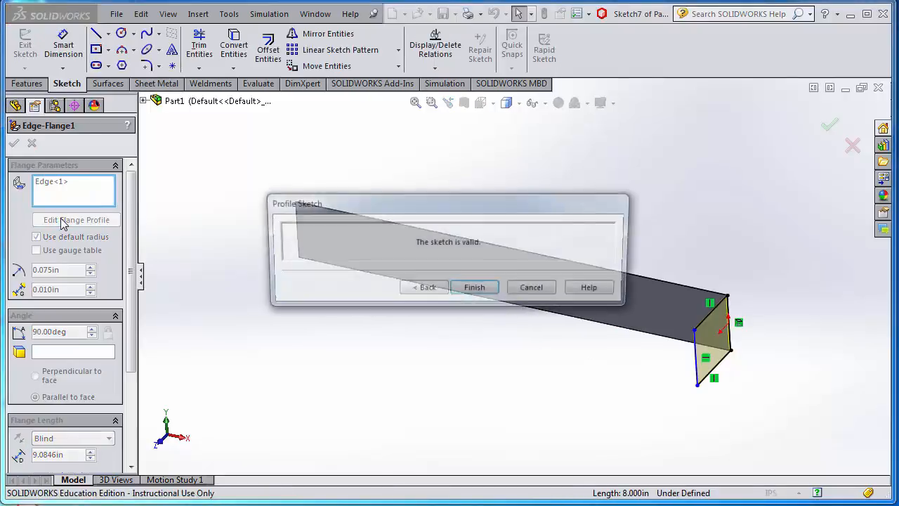
pyautogui.moveTo(359, 211); pyautogui.dragTo(460, 130)
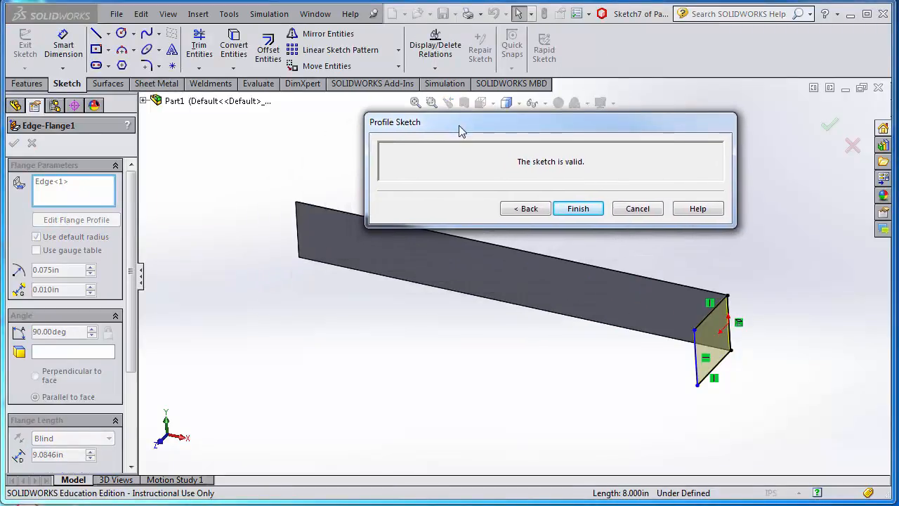
pyautogui.click(711, 312)
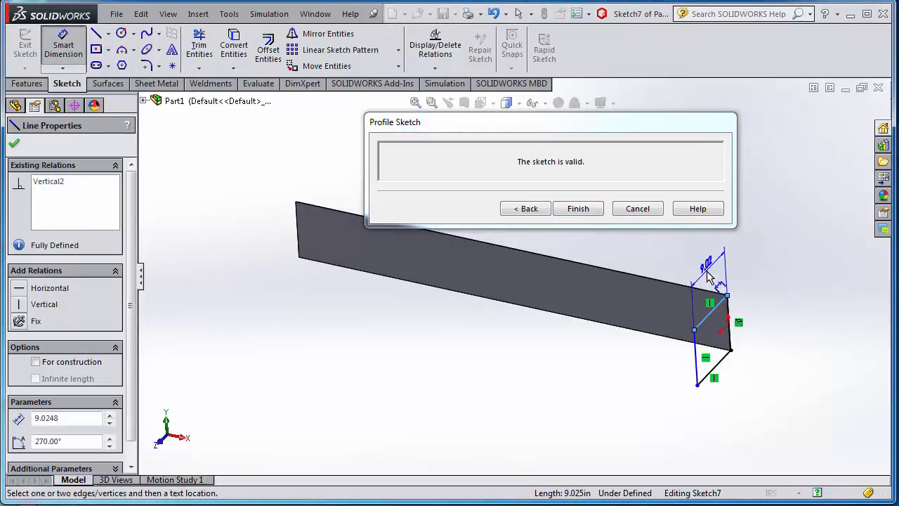
pyautogui.click(708, 274)
pyautogui.write('6')
pyautogui.press('Return')
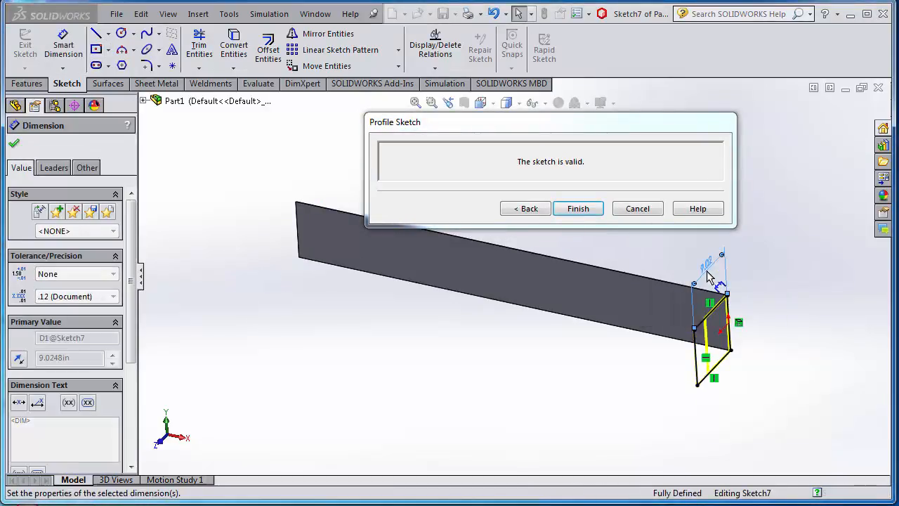
pyautogui.rightClick(747, 307)
pyautogui.click(780, 337)
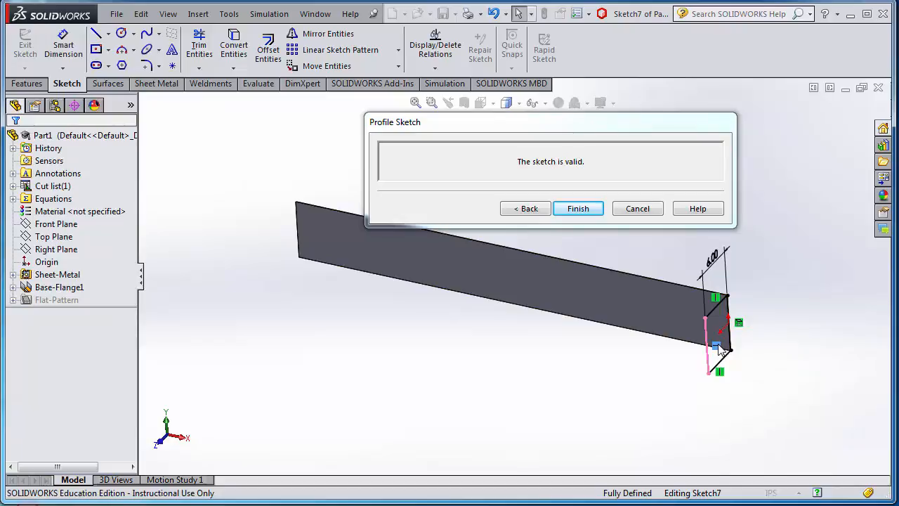
# Step: Remove the Horizontal relation from the profile's outer line, dimension the lower edge as 3.75 in, and finish the tapered flange
pyautogui.rightClick(718, 345)
pyautogui.click(749, 504)
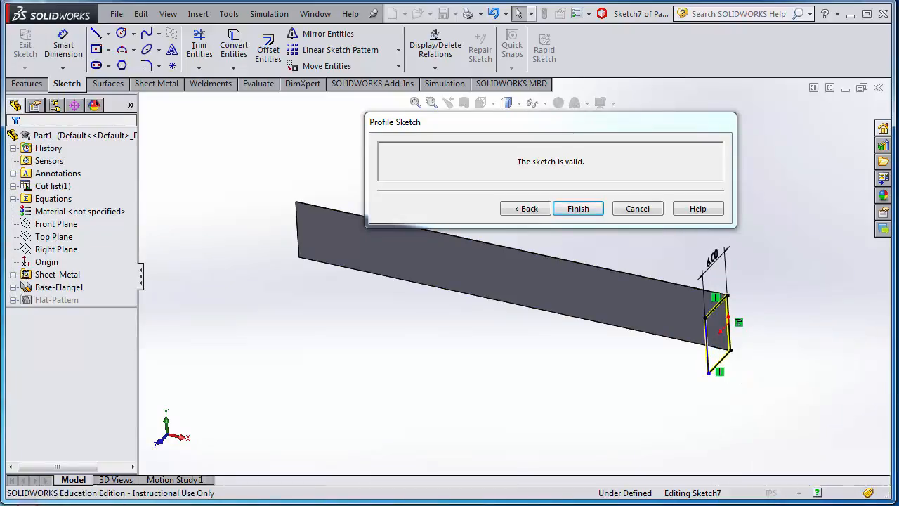
pyautogui.click(63, 45)
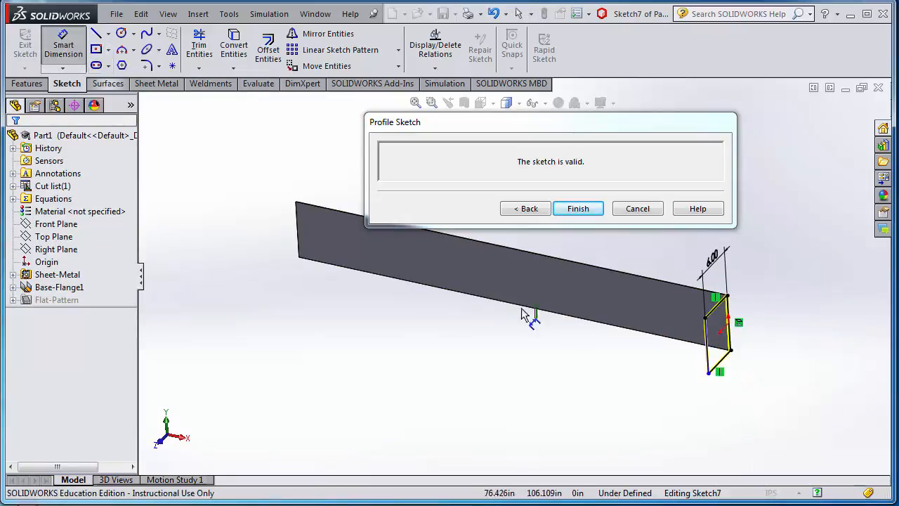
pyautogui.click(719, 362)
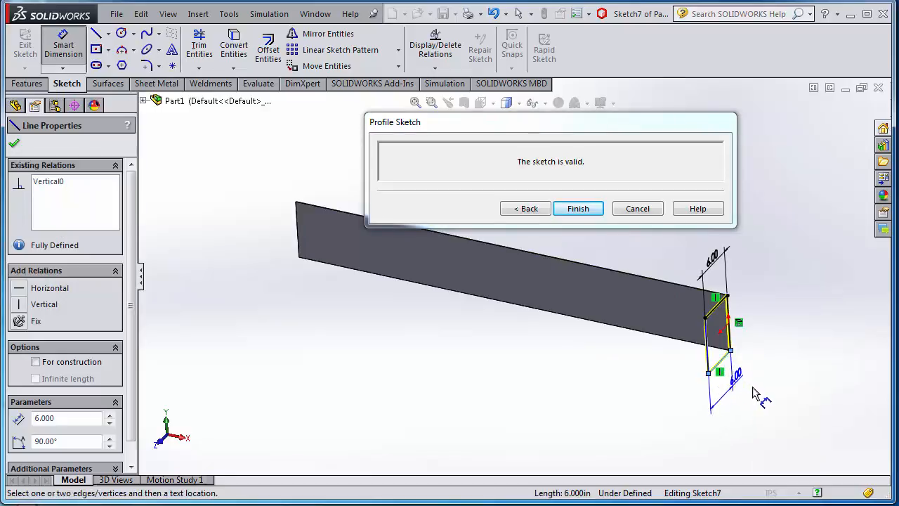
pyautogui.click(756, 391)
pyautogui.write('3.75')
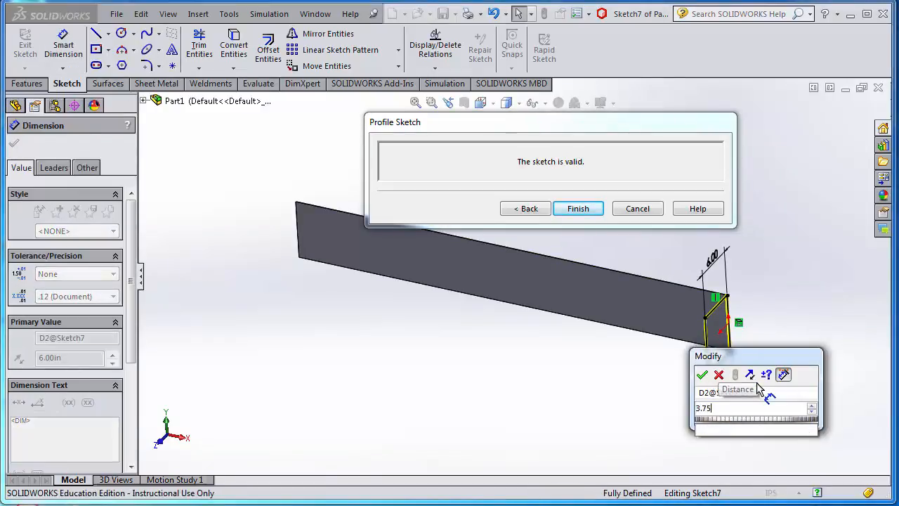
pyautogui.press('Return')
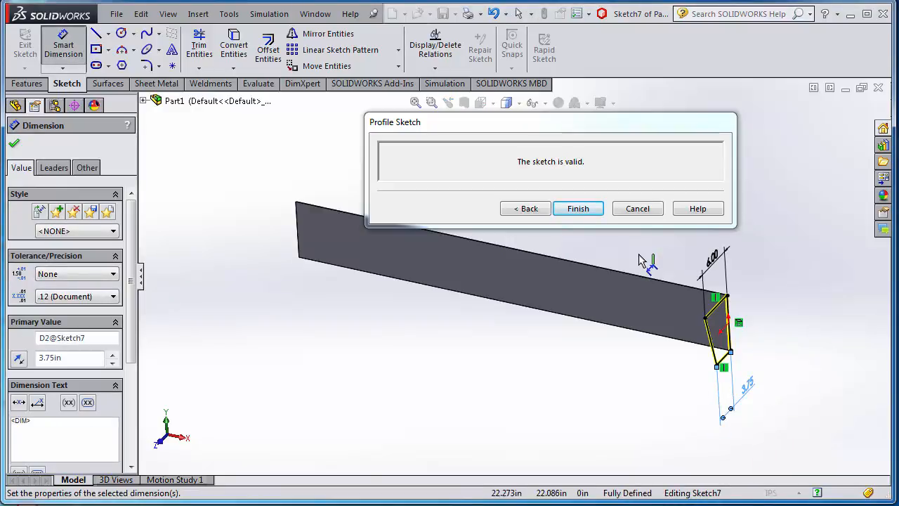
pyautogui.click(583, 213)
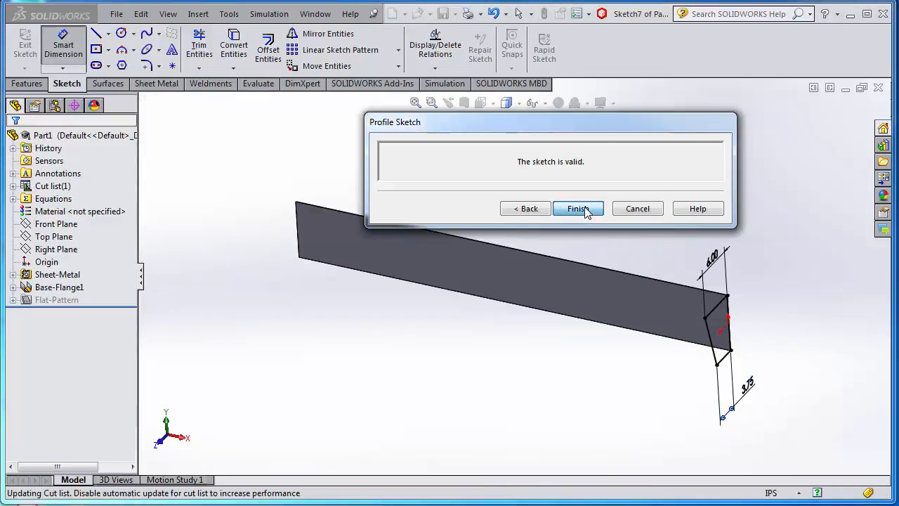
pyautogui.click(577, 208)
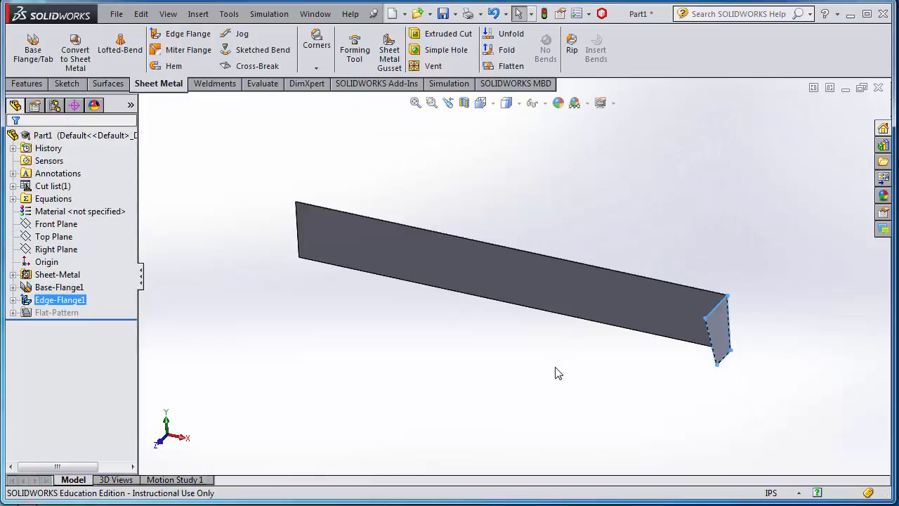
# Step: Mirror the tapered edge flange about the Right Plane to the plate's opposite end
pyautogui.click(59, 300)
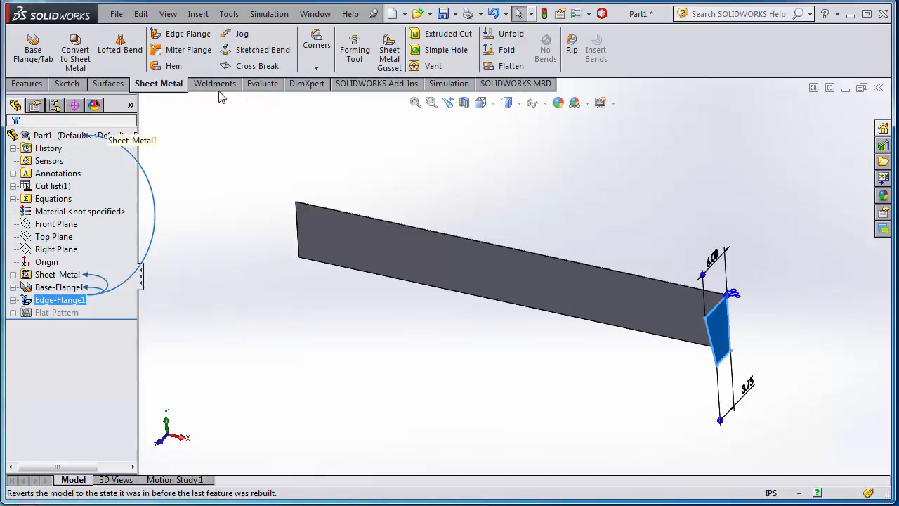
pyautogui.click(27, 83)
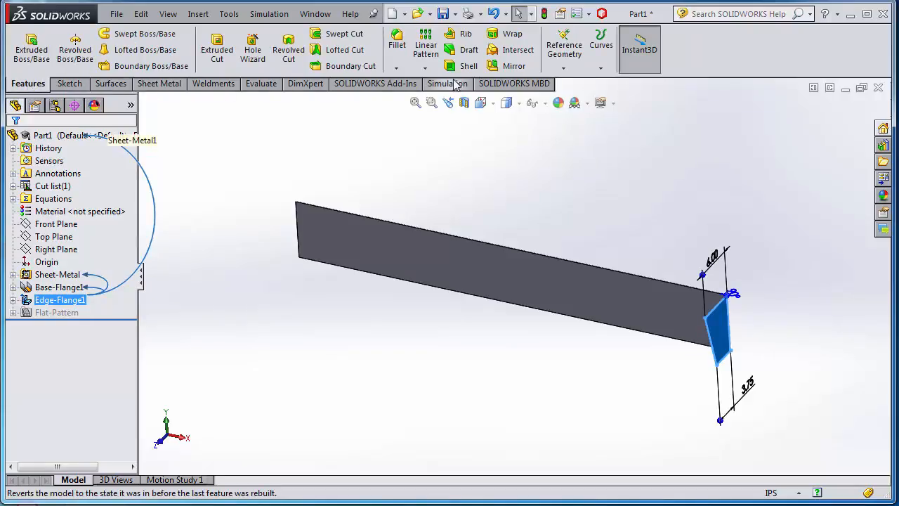
pyautogui.click(512, 65)
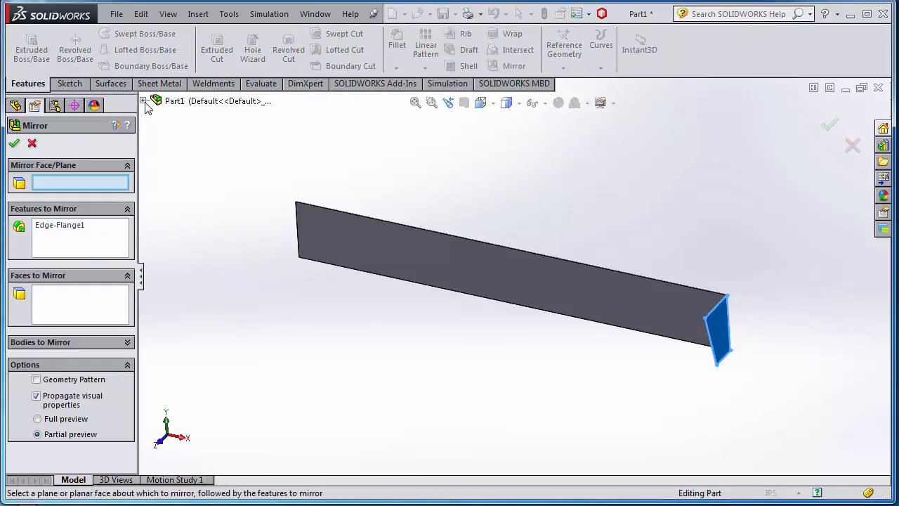
pyautogui.click(144, 101)
pyautogui.click(198, 215)
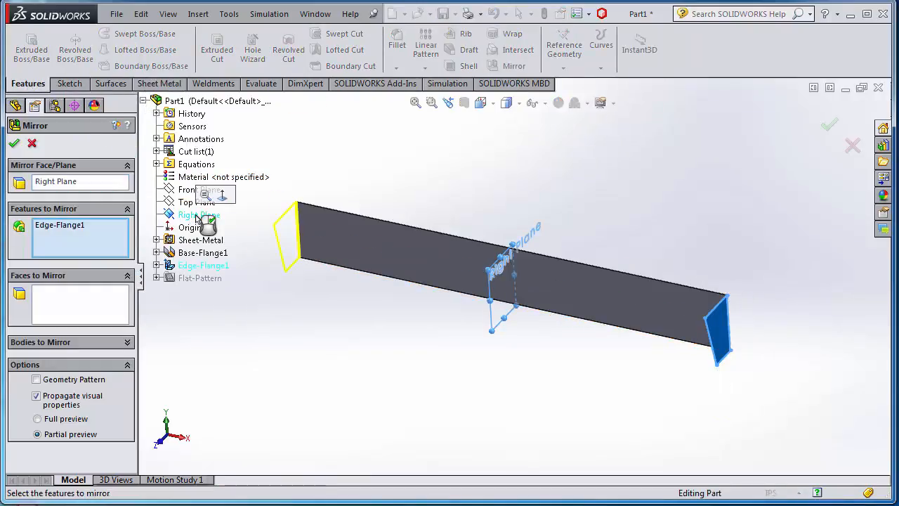
pyautogui.click(13, 145)
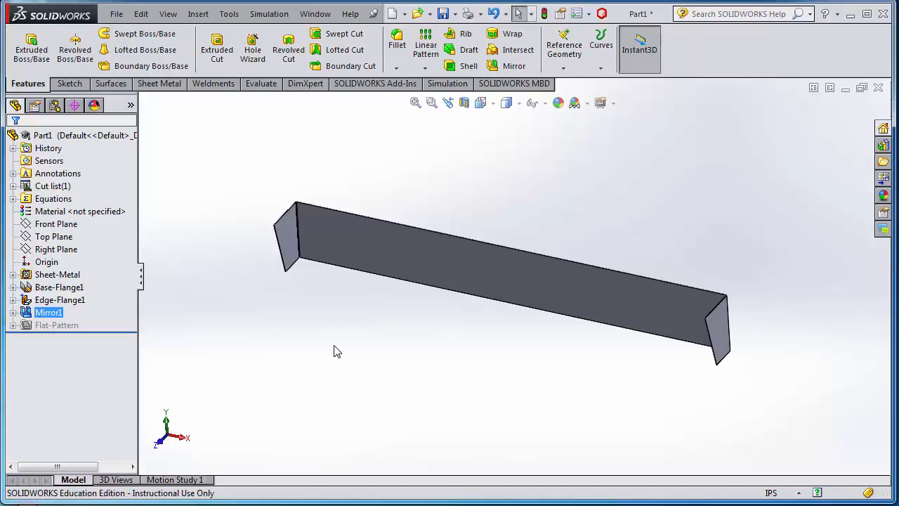
# Step: Start a 90° edge flange on the upper edge of the −X end flange, directed inward over the plate
pyautogui.click(170, 87)
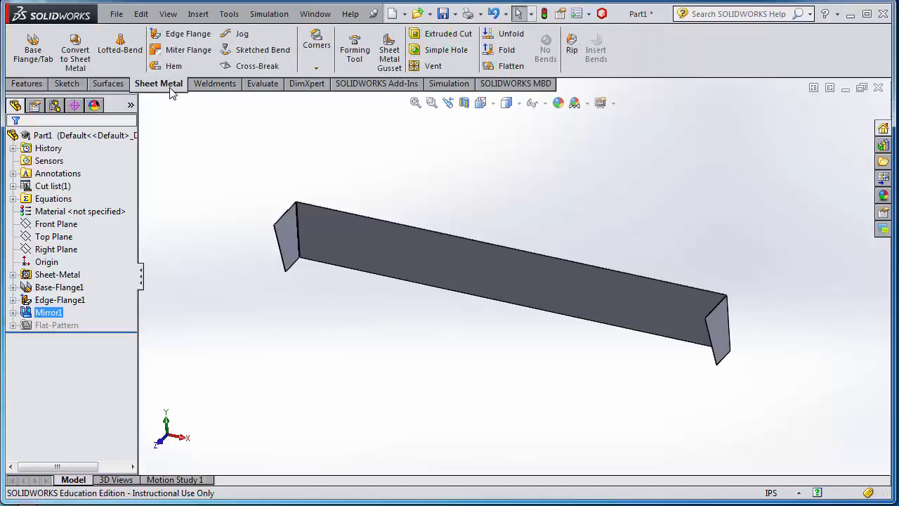
pyautogui.click(184, 36)
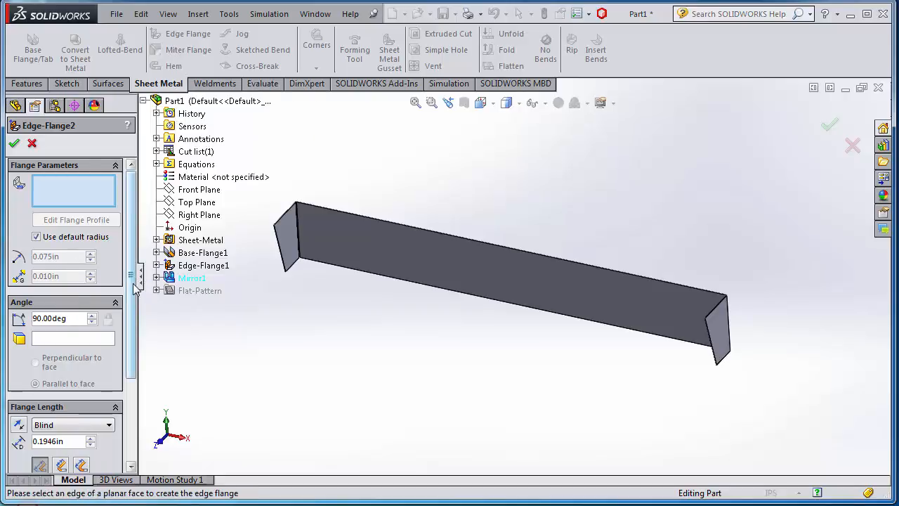
pyautogui.scroll(-2, 132, 311)
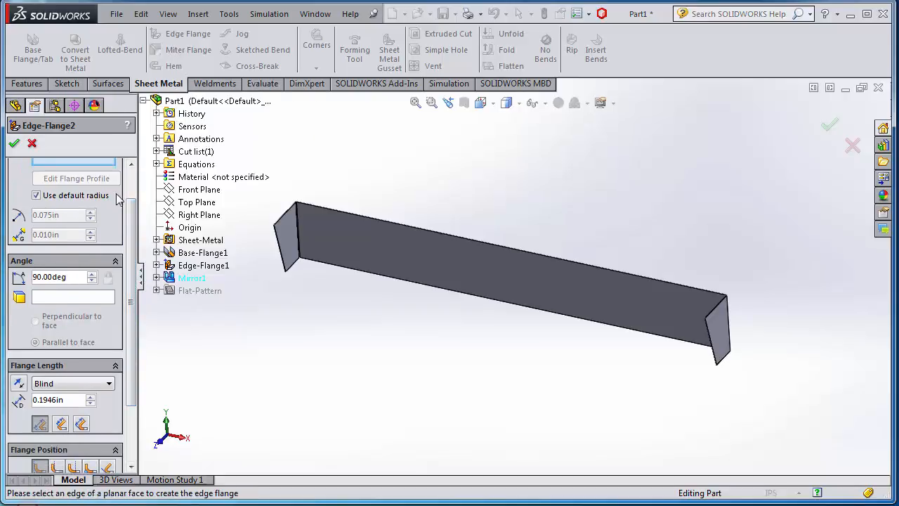
pyautogui.scroll(2, 72, 186)
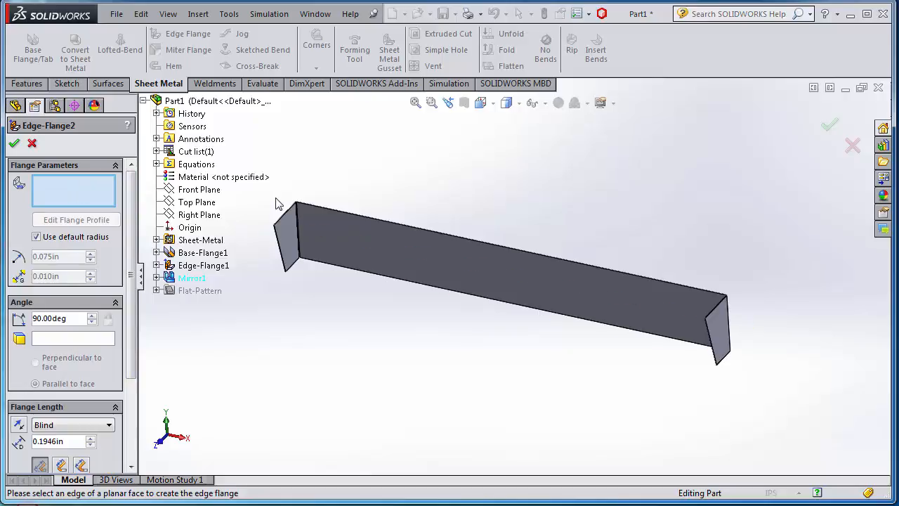
pyautogui.click(301, 224)
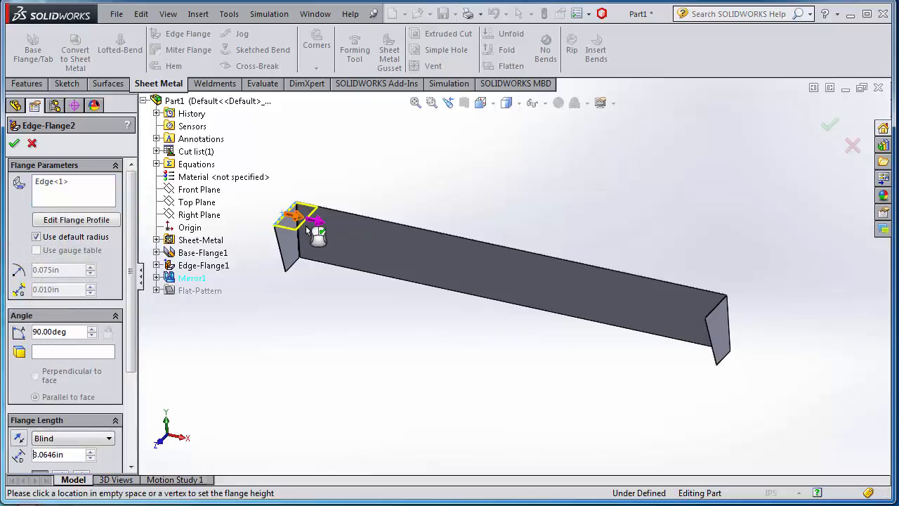
pyautogui.click(307, 228)
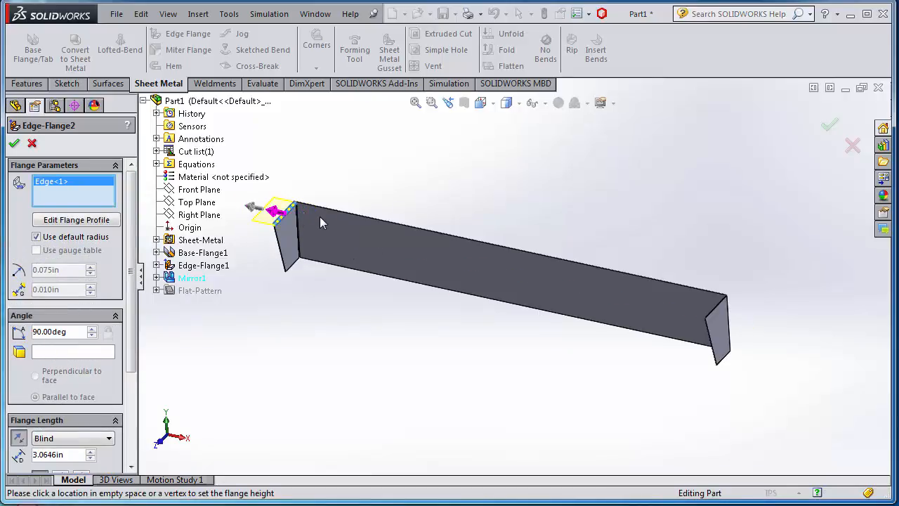
pyautogui.click(273, 212)
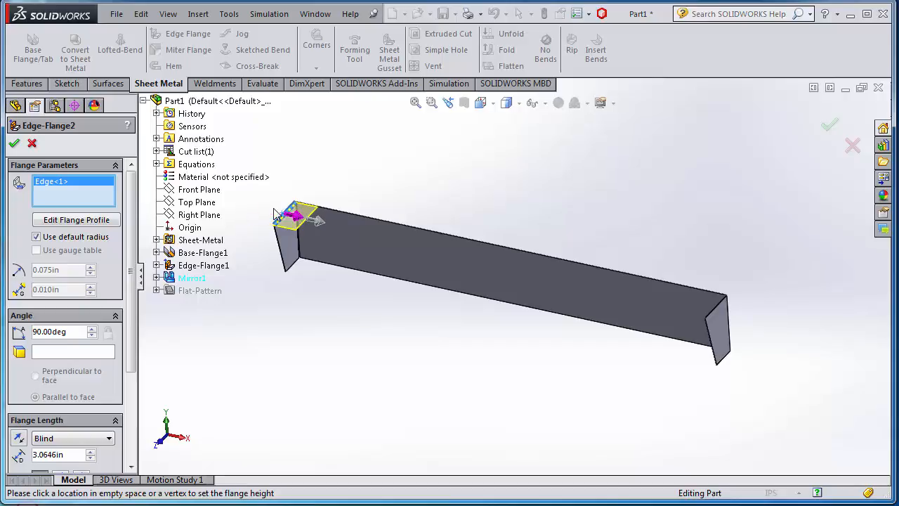
# Step: Add the plate's two long edges, the +X end flange's upper and lower edges, and the −X end flange's lower edge to the edge flange
pyautogui.click(377, 224)
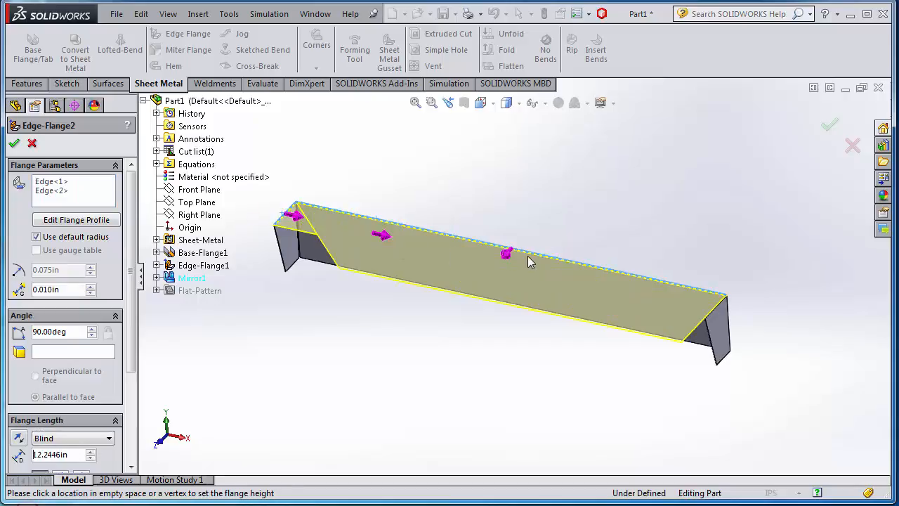
pyautogui.click(375, 242)
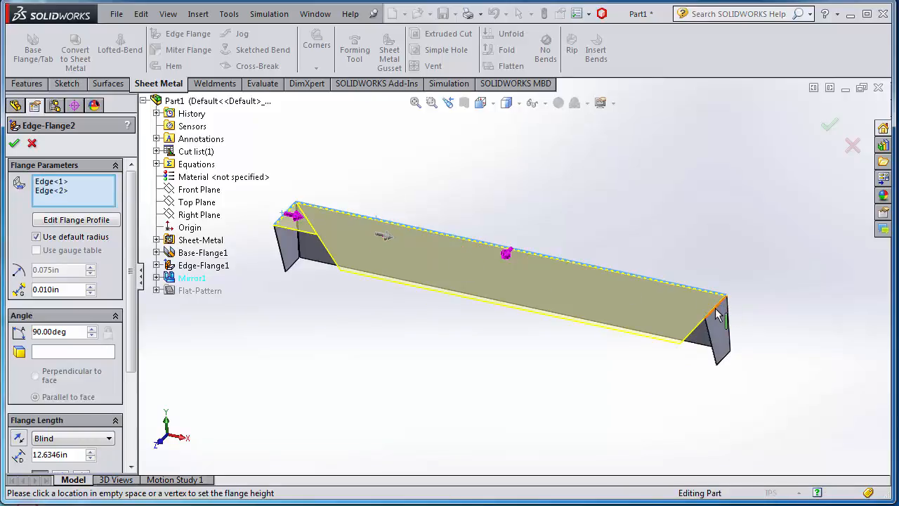
pyautogui.click(716, 309)
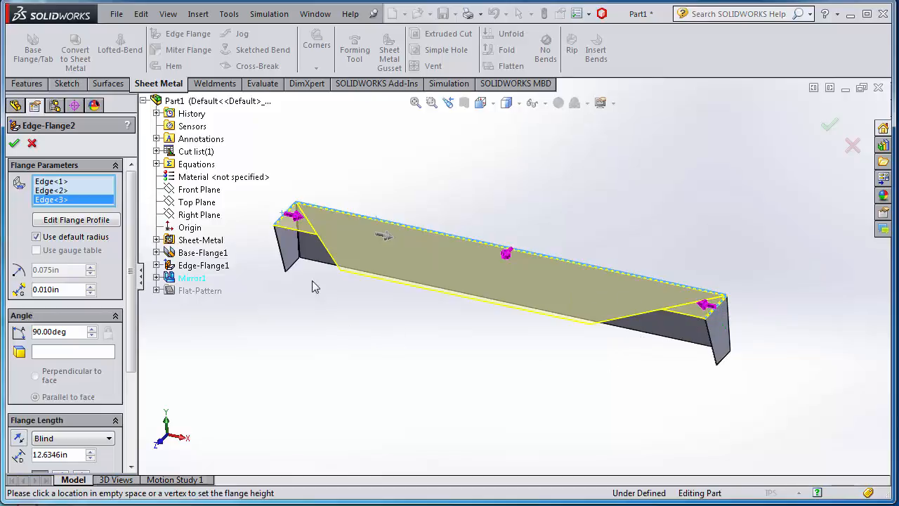
pyautogui.click(303, 278)
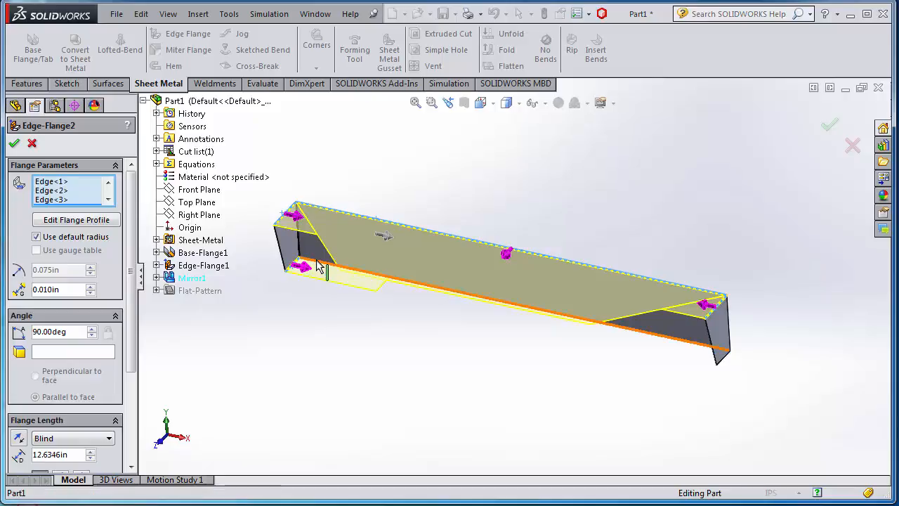
pyautogui.click(319, 266)
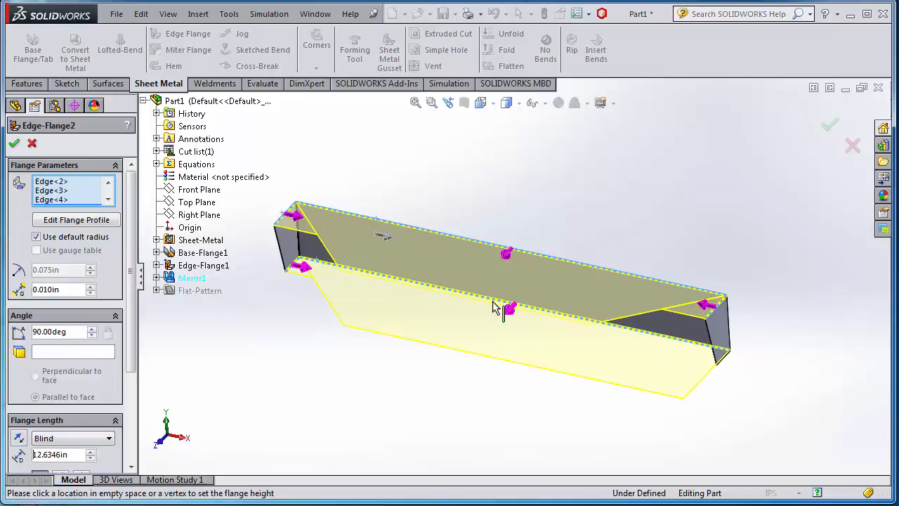
pyautogui.click(723, 364)
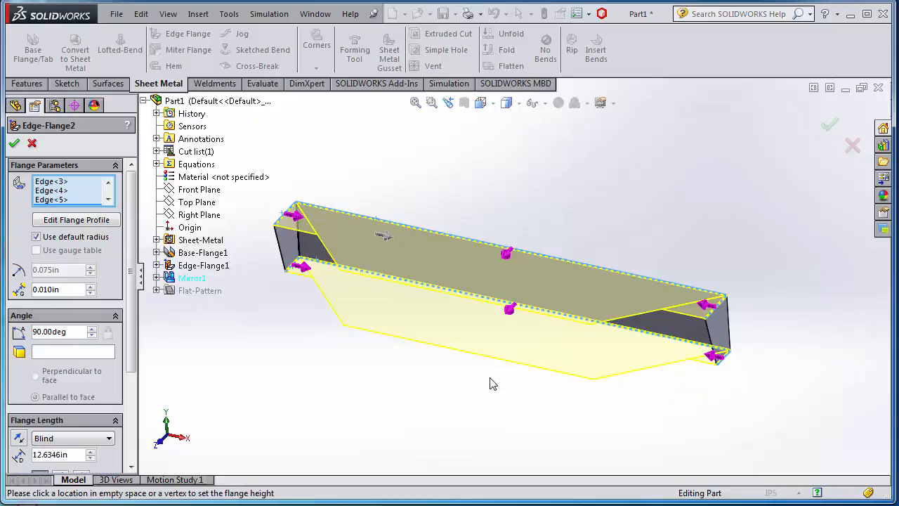
# Step: Set the flange length to 1.75 in and the flange position to Material Outside, and finish the six-edge flange
pyautogui.scroll(-3, 132, 350)
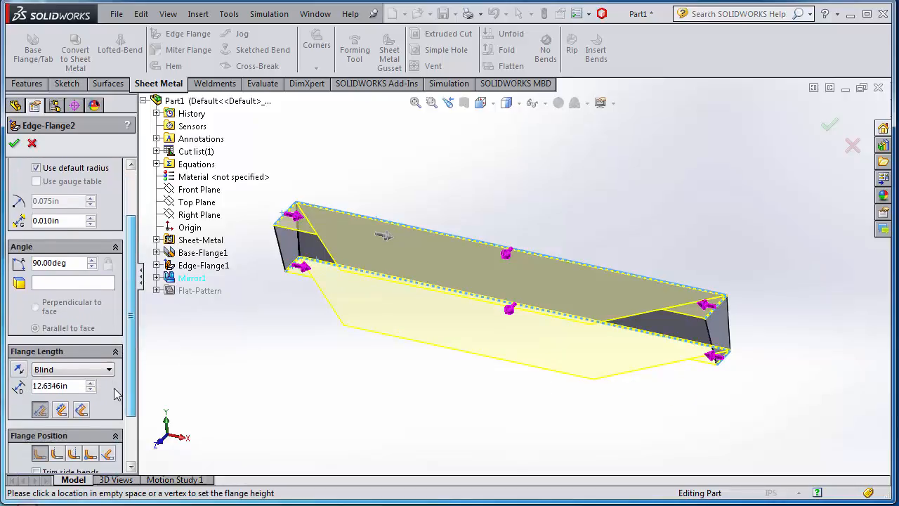
pyautogui.doubleClick(66, 385)
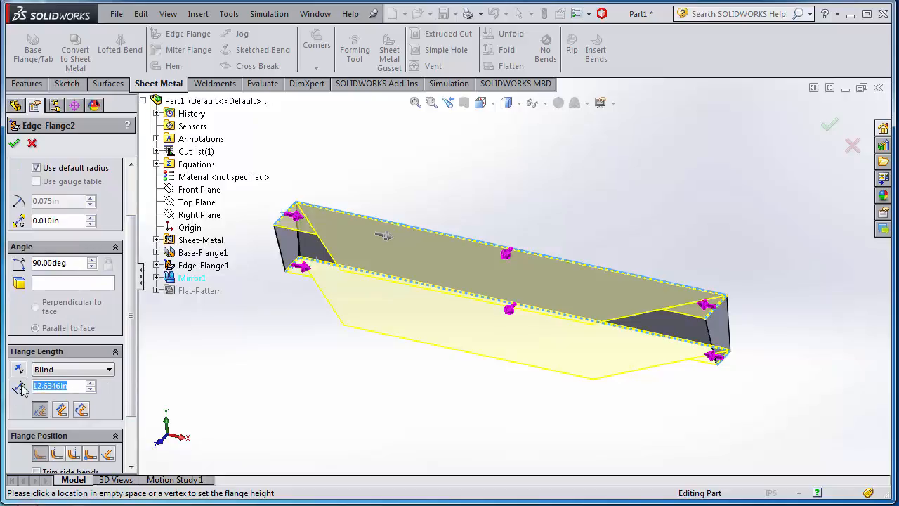
pyautogui.write('1.')
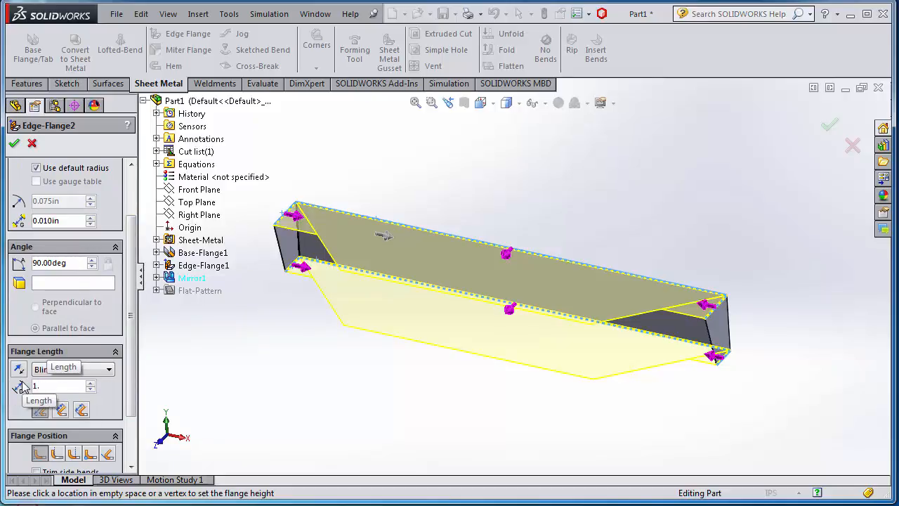
pyautogui.write('75')
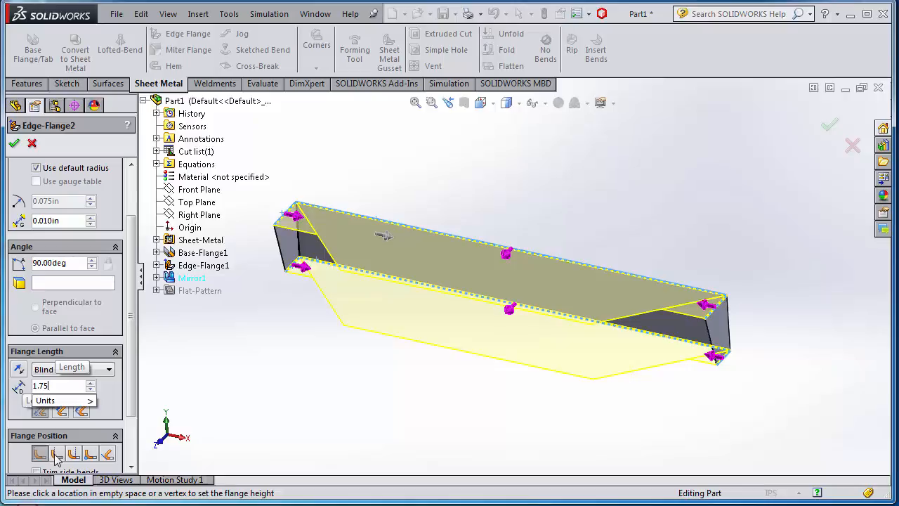
pyautogui.press('Return')
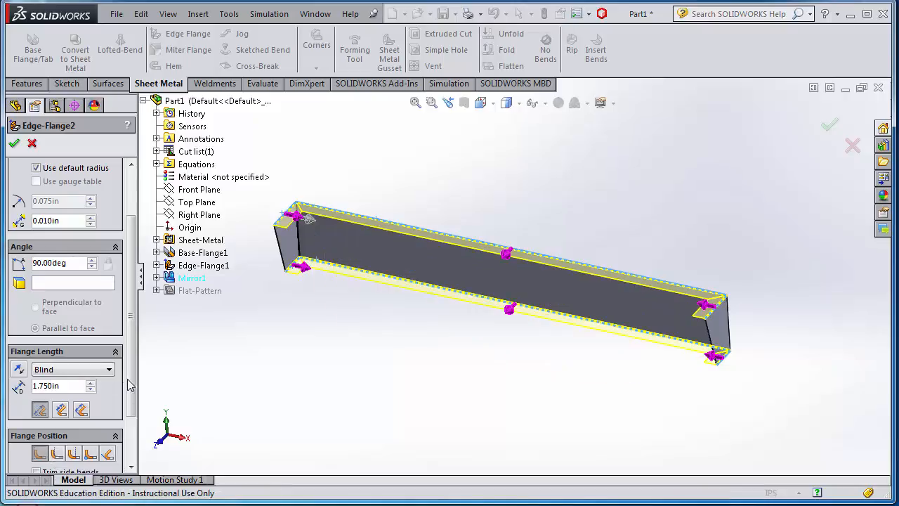
pyautogui.scroll(-3, 127, 384)
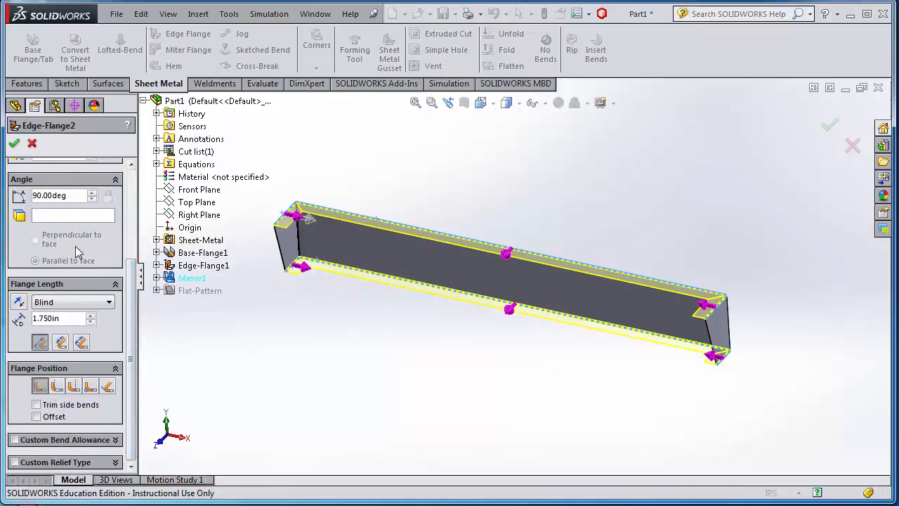
pyautogui.click(57, 386)
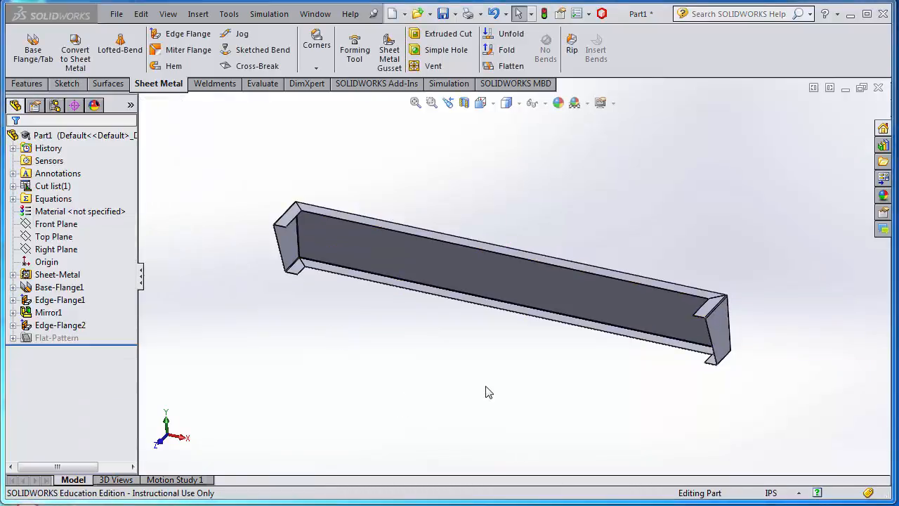
# Step: Sketch a corner rectangle about 41 in long on the lower long flange's face, starting on its free edge and extending away from the plate
pyautogui.click(471, 299)
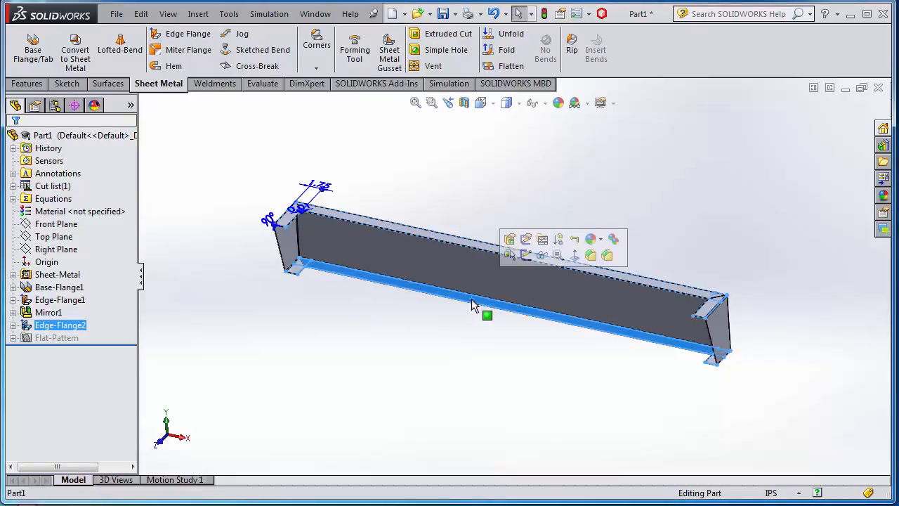
pyautogui.click(526, 255)
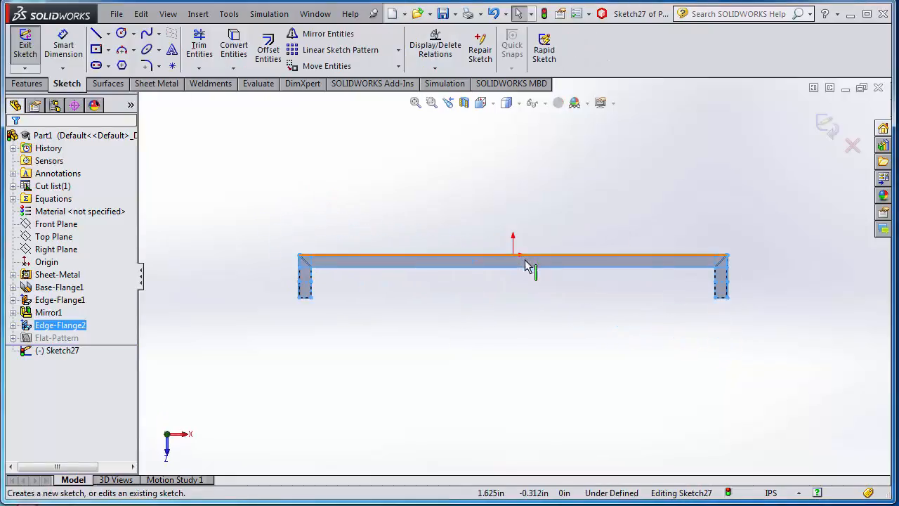
pyautogui.scroll(-4, 494, 305)
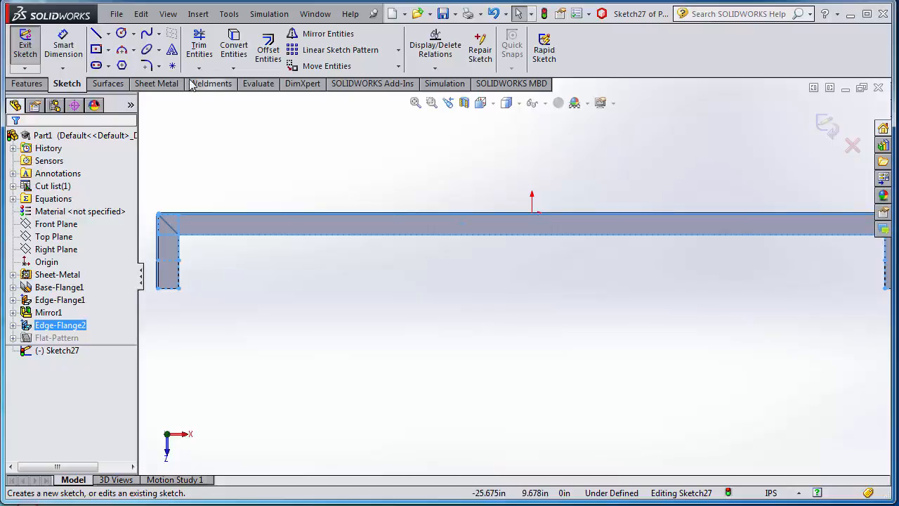
pyautogui.click(109, 50)
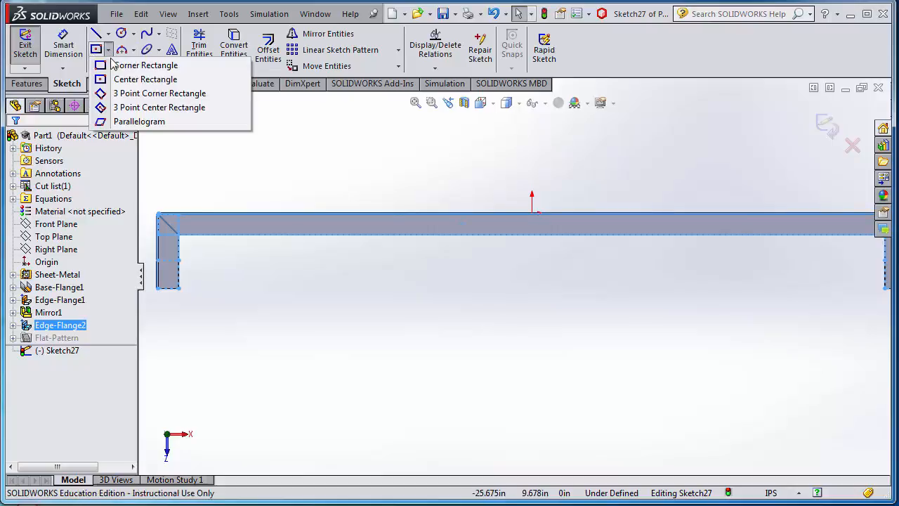
pyautogui.click(141, 65)
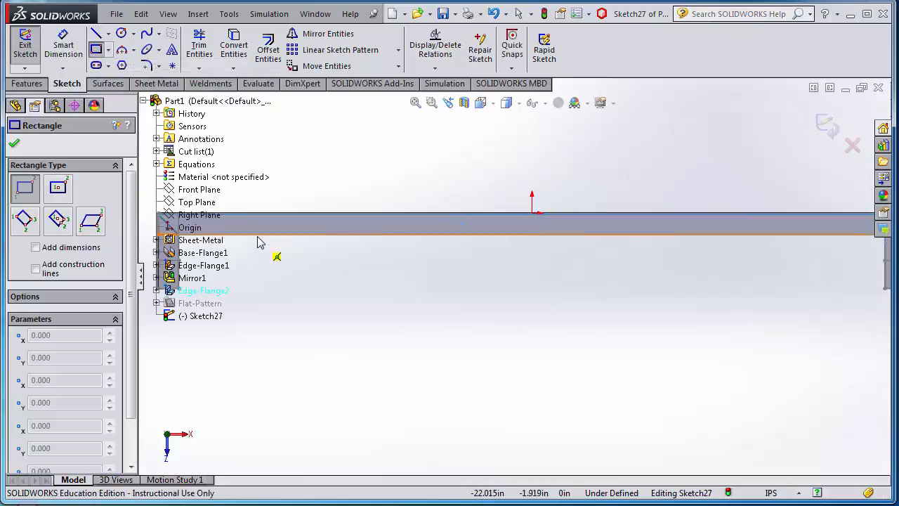
pyautogui.click(257, 236)
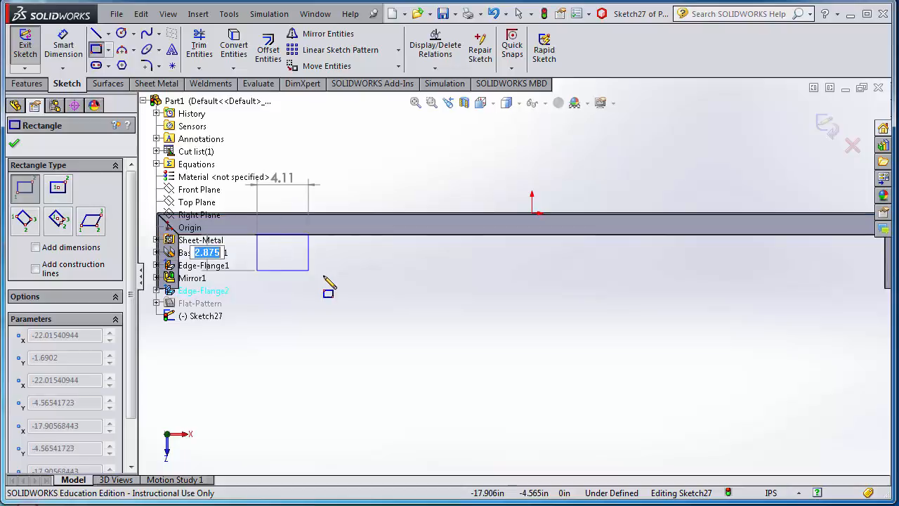
pyautogui.click(790, 296)
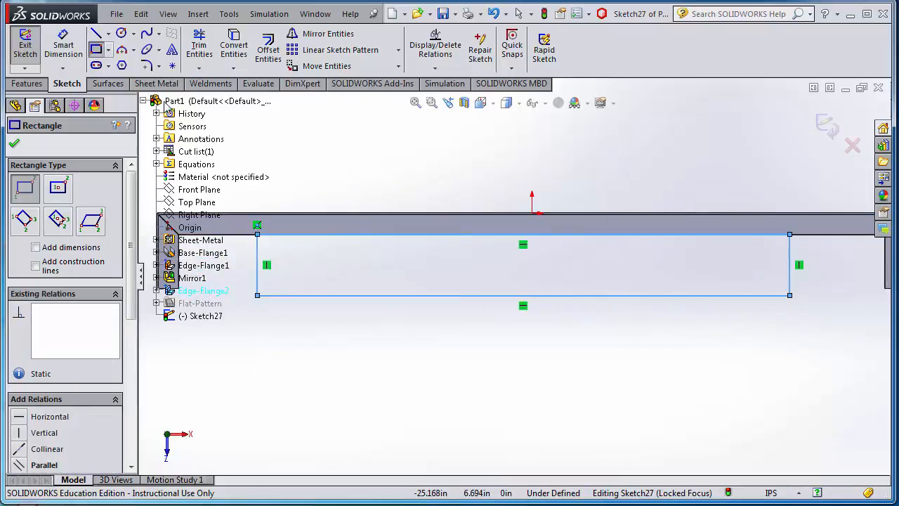
# Step: Draw a centerline from the origin to the midpoint of the rectangle's outer long side and make it vertical
pyautogui.click(109, 33)
pyautogui.click(102, 65)
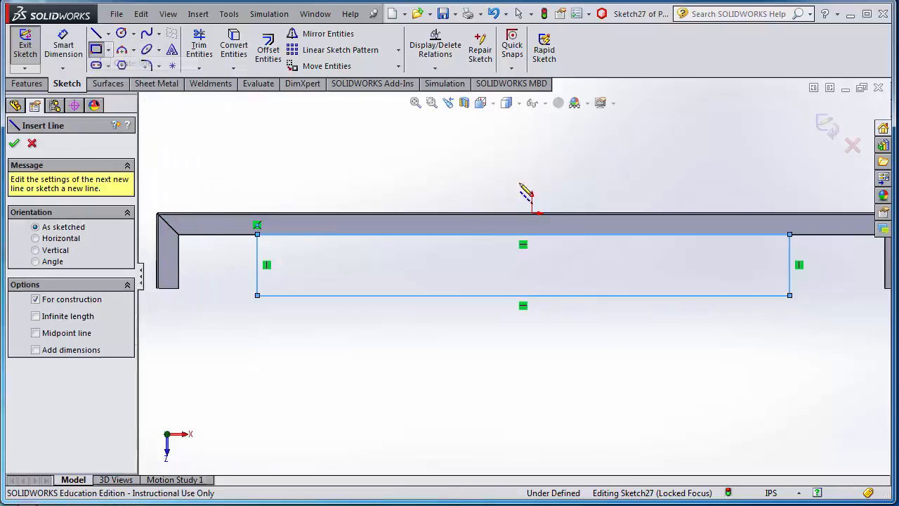
pyautogui.click(532, 213)
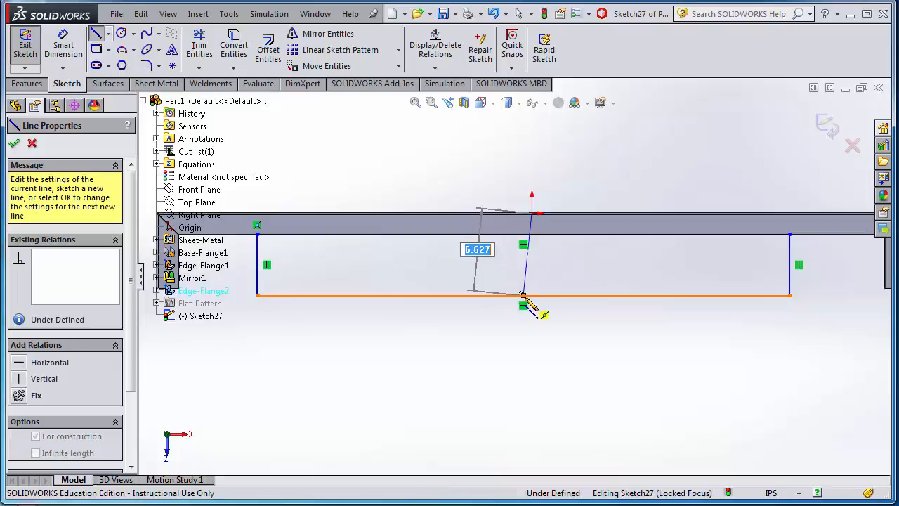
pyautogui.click(523, 295)
pyautogui.rightClick(562, 271)
pyautogui.click(594, 277)
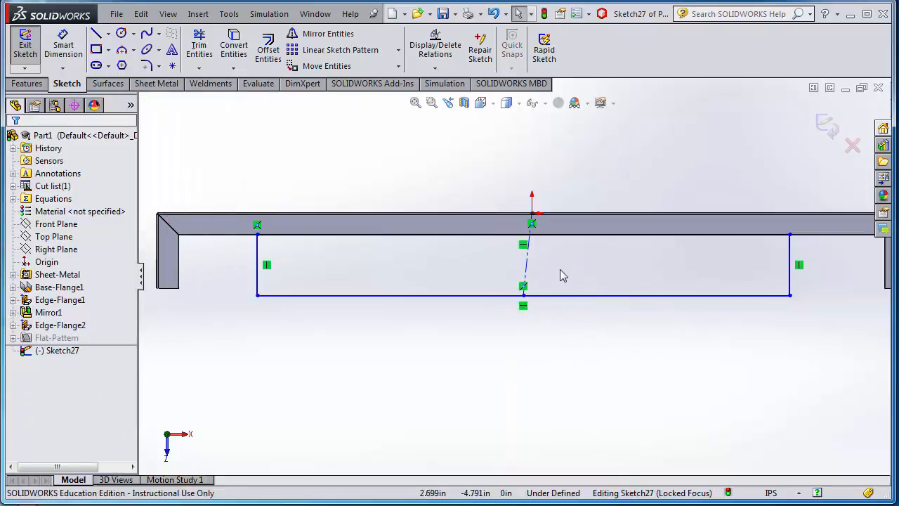
pyautogui.click(526, 267)
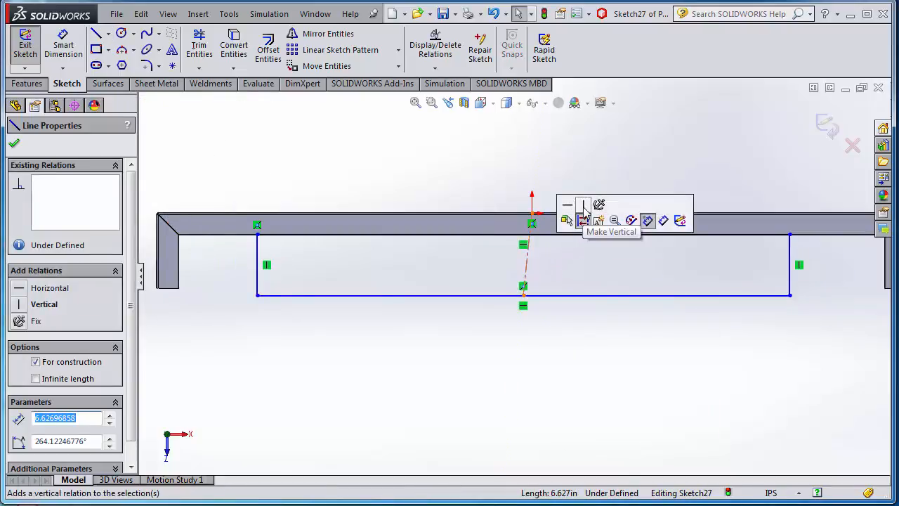
pyautogui.click(583, 205)
pyautogui.click(578, 331)
# Step: Dimension the sketched rectangle's outer long side and set its length to 48 in
pyautogui.click(79, 48)
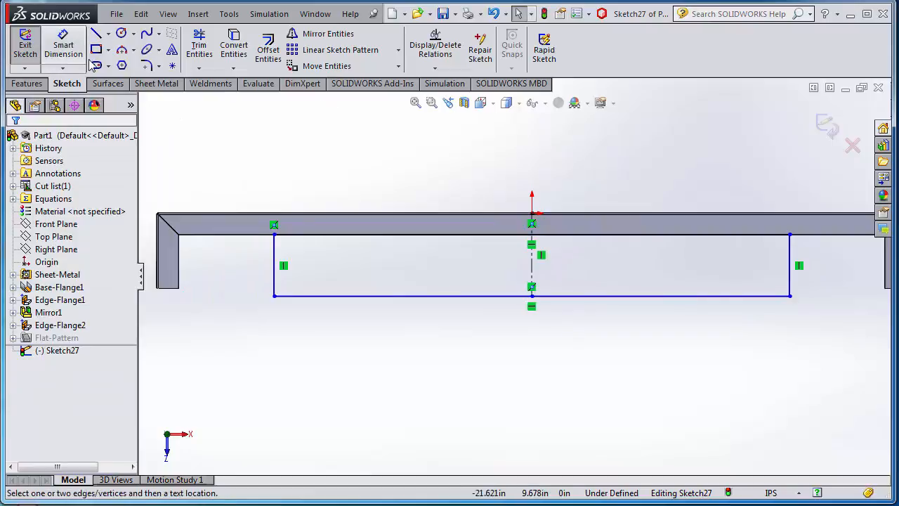
pyautogui.click(380, 296)
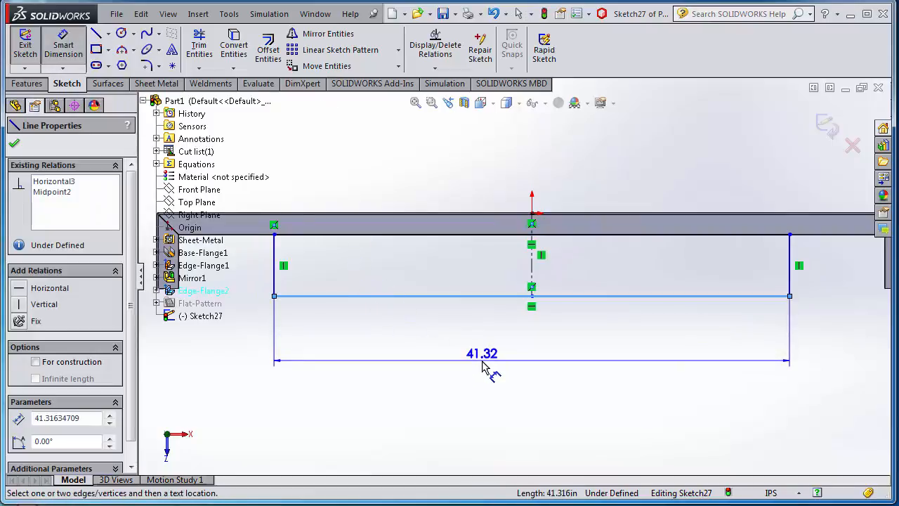
pyautogui.click(485, 362)
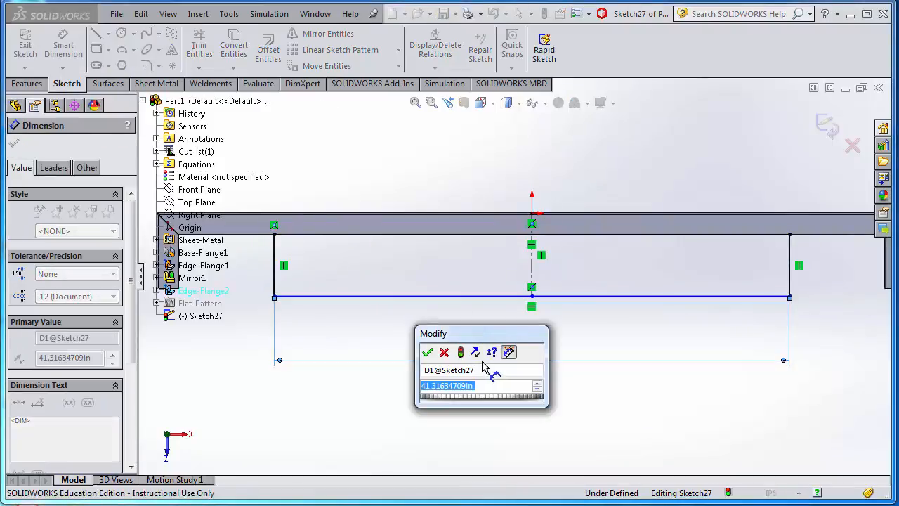
pyautogui.write('48')
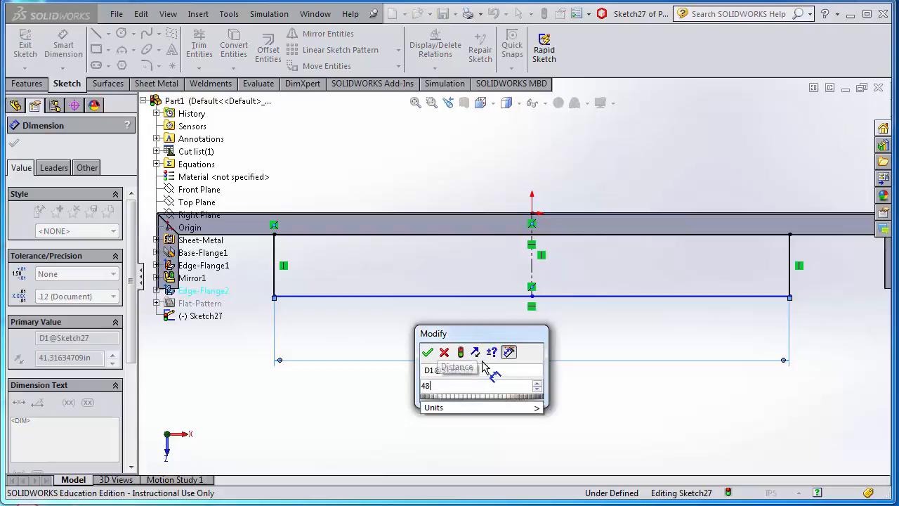
pyautogui.click(430, 353)
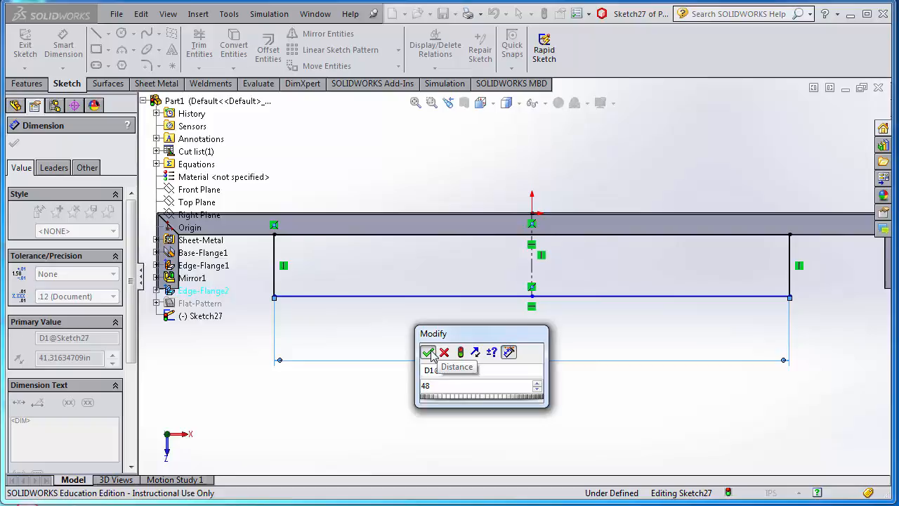
pyautogui.click(429, 352)
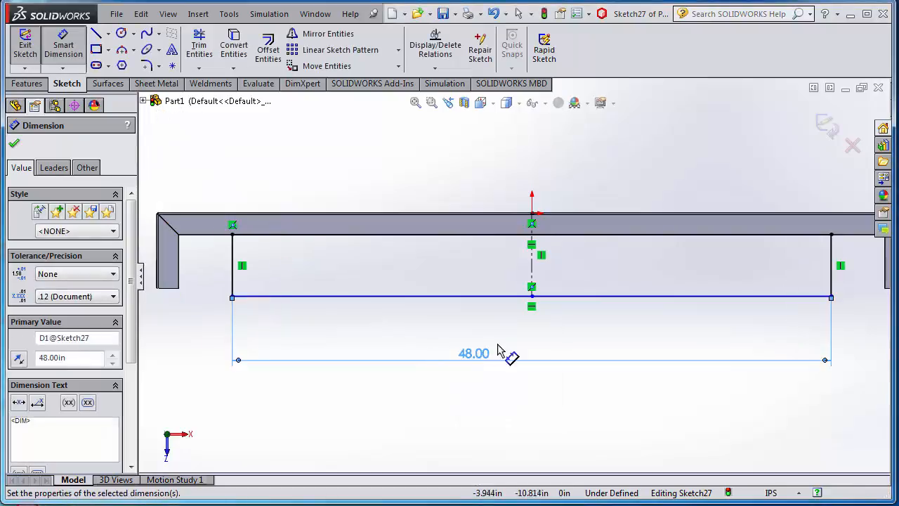
# Step: Dimension the distance from the rectangle's outer long side to the lower flange's bend edge as 5 in, and exit the sketch
pyautogui.click(671, 298)
pyautogui.scroll(3, 637, 232)
pyautogui.scroll(-8, 601, 276)
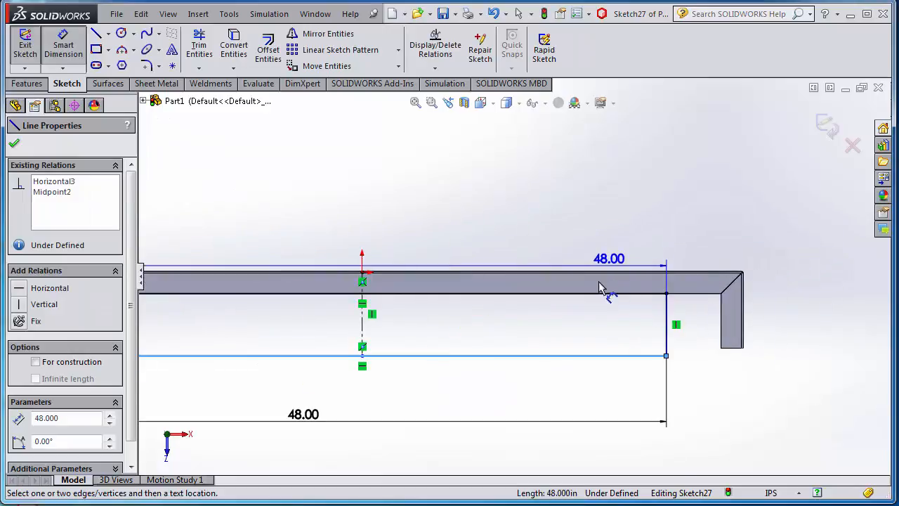
pyautogui.scroll(-4, 596, 289)
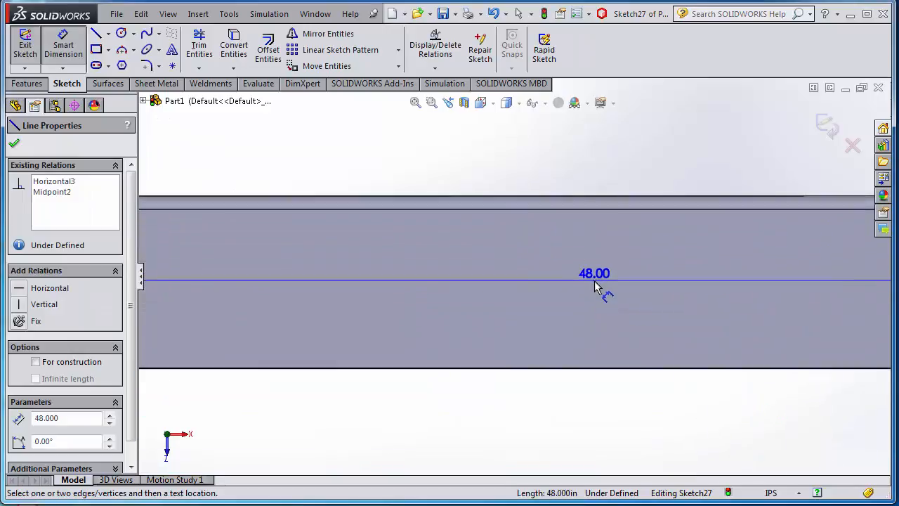
pyautogui.click(582, 215)
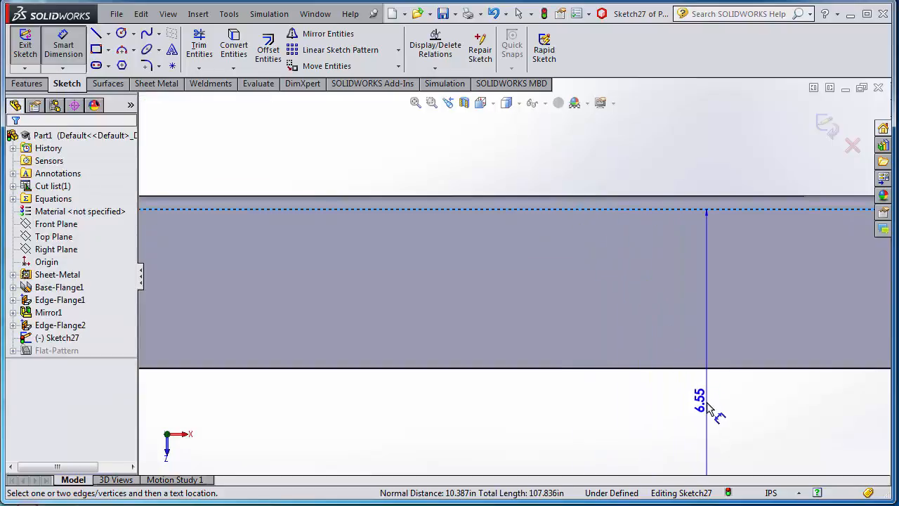
pyautogui.click(708, 405)
pyautogui.write('55196858in')
pyautogui.press('Return')
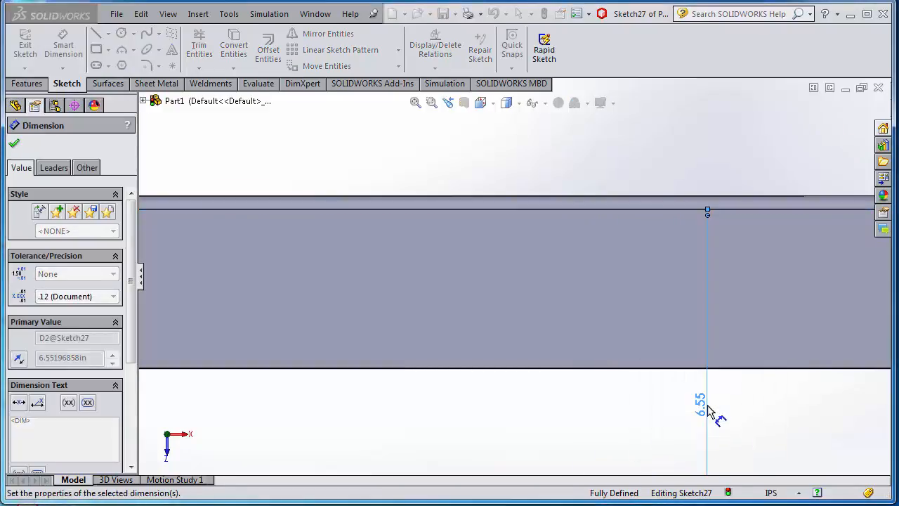
pyautogui.scroll(6, 692, 406)
pyautogui.moveTo(661, 399)
pyautogui.mouseDown(button='middle')
pyautogui.moveTo(652, 373)
pyautogui.moveTo(629, 360)
pyautogui.moveTo(586, 401)
pyautogui.mouseUp(button='middle')
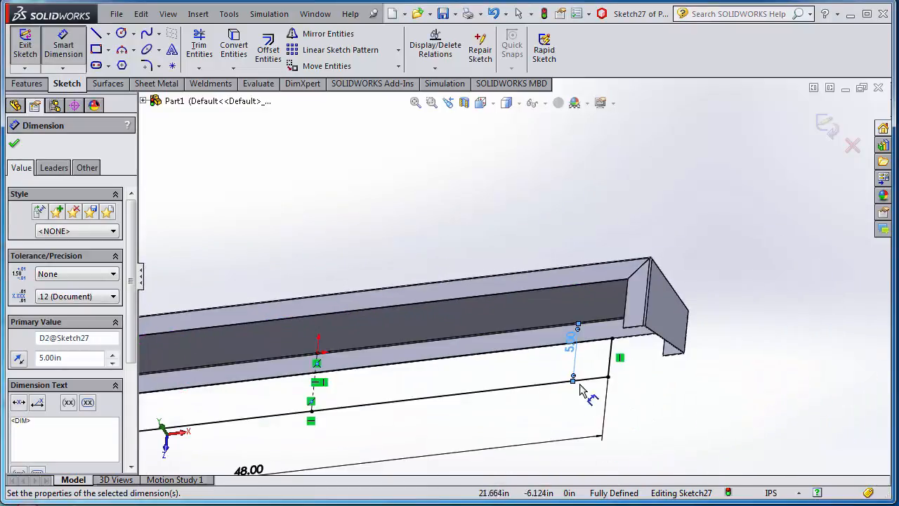
pyautogui.click(826, 125)
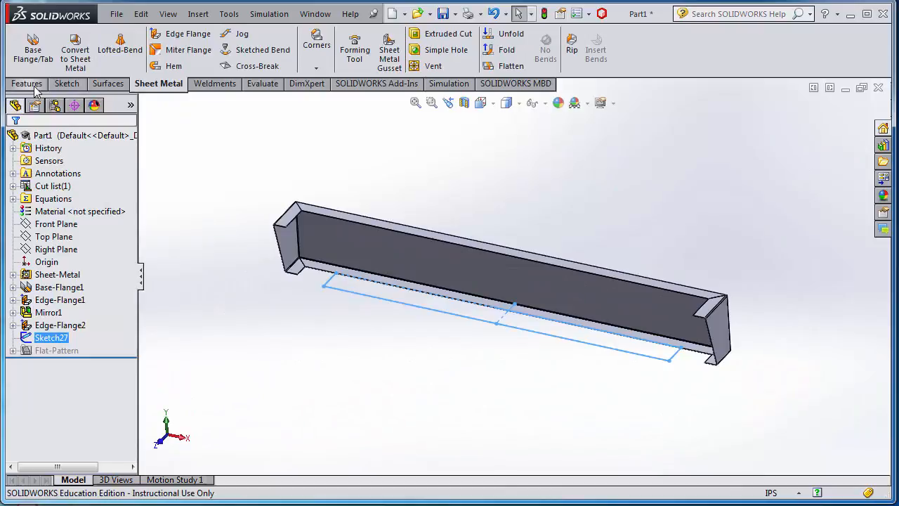
# Step: Extrude the rectangle as a boss linked to the sheet thickness, with the direction reversed so it lies flush with the lower flange
pyautogui.click(26, 83)
pyautogui.click(32, 54)
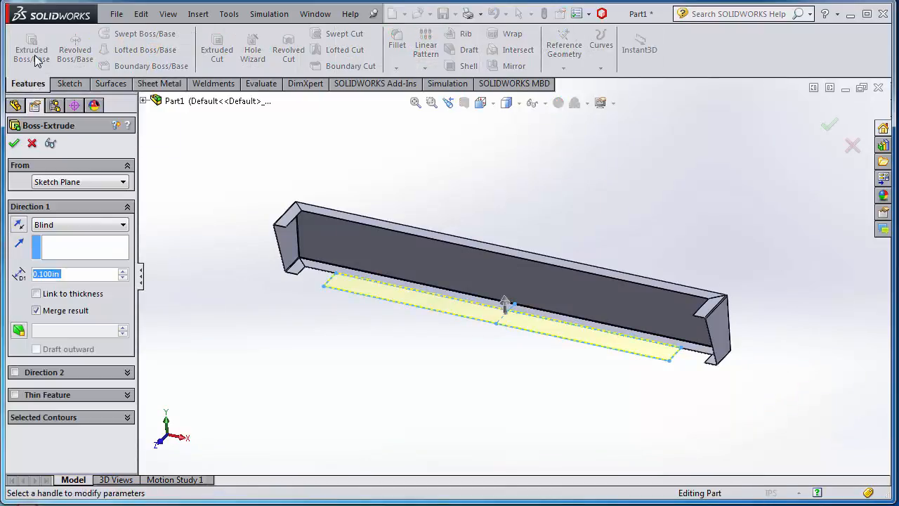
pyautogui.click(38, 292)
pyautogui.scroll(5, 458, 309)
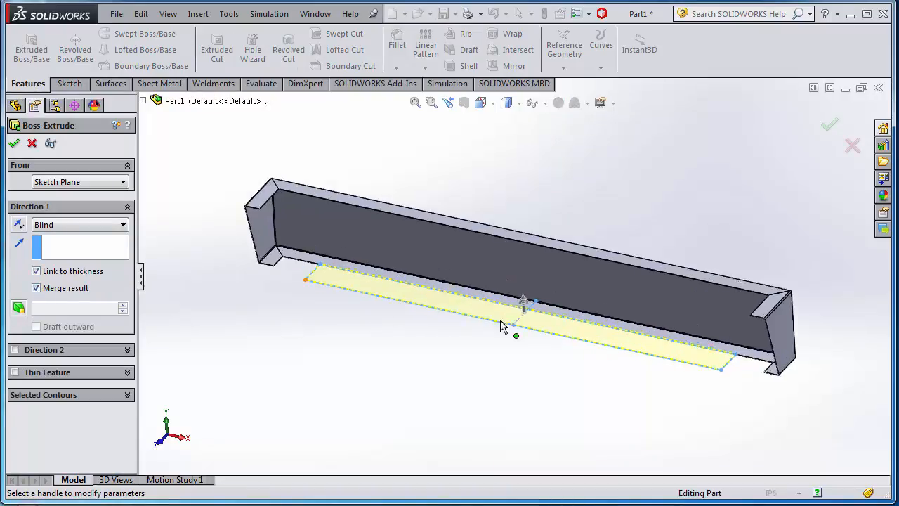
pyautogui.moveTo(637, 358); pyautogui.dragTo(607, 337, button='middle')
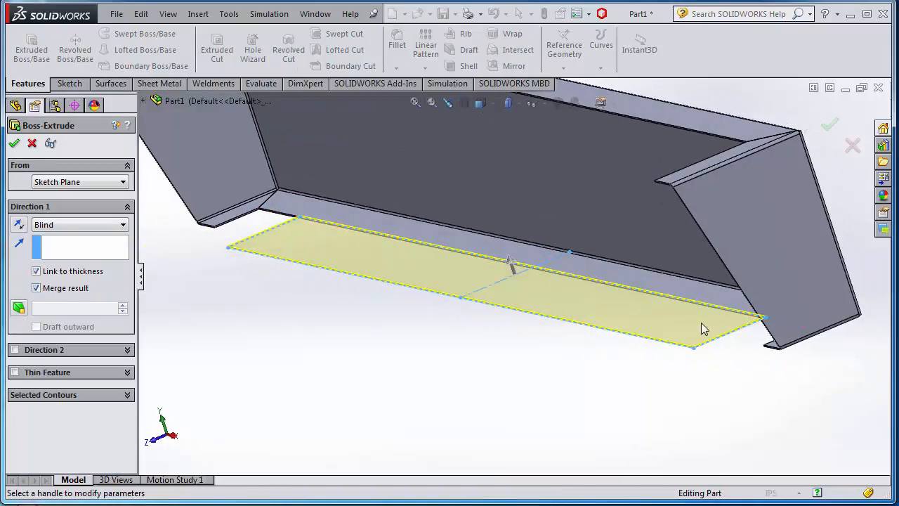
pyautogui.scroll(3, 747, 341)
pyautogui.moveTo(747, 341)
pyautogui.mouseDown(button='middle')
pyautogui.moveTo(743, 318)
pyautogui.moveTo(707, 374)
pyautogui.moveTo(732, 372)
pyautogui.moveTo(717, 334)
pyautogui.mouseUp(button='middle')
pyautogui.scroll(4, 717, 333)
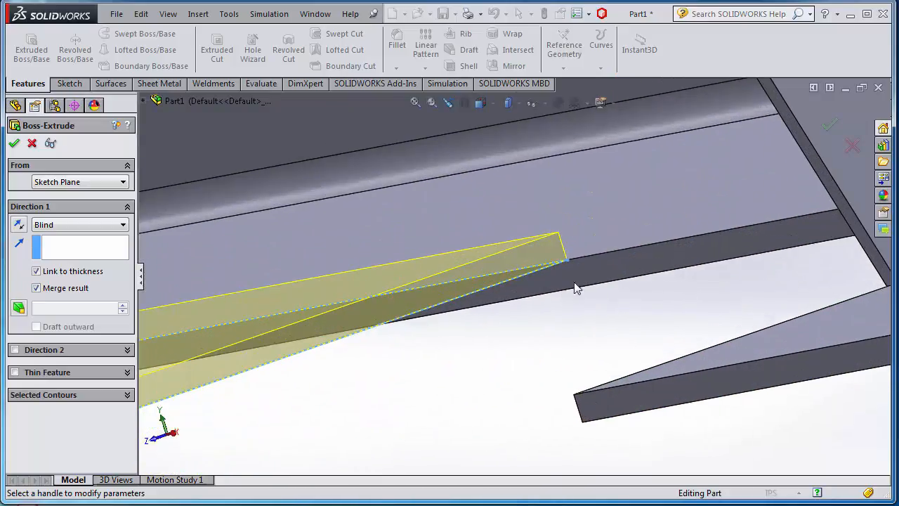
pyautogui.click(19, 226)
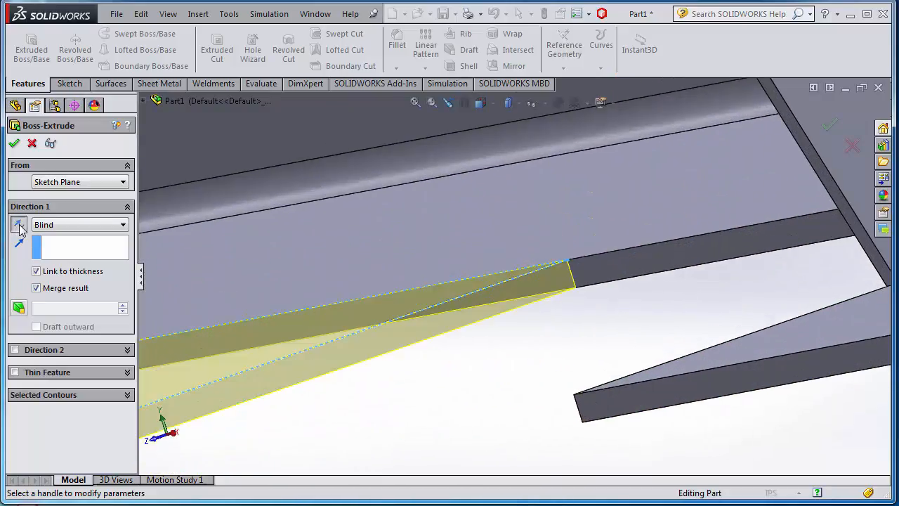
pyautogui.click(16, 144)
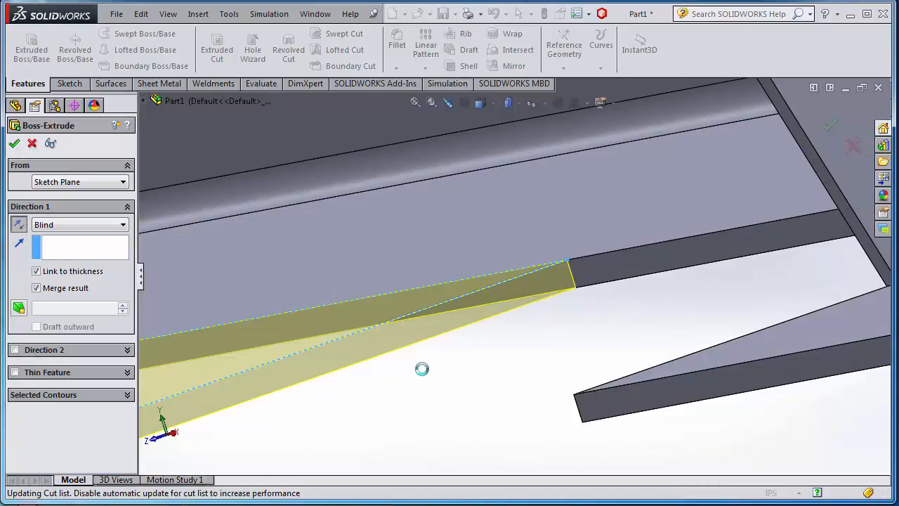
# Step: Start an edge flange on the tab's long free edge, directed upward and about 4.5 in long
pyautogui.click(451, 389)
pyautogui.scroll(10, 452, 395)
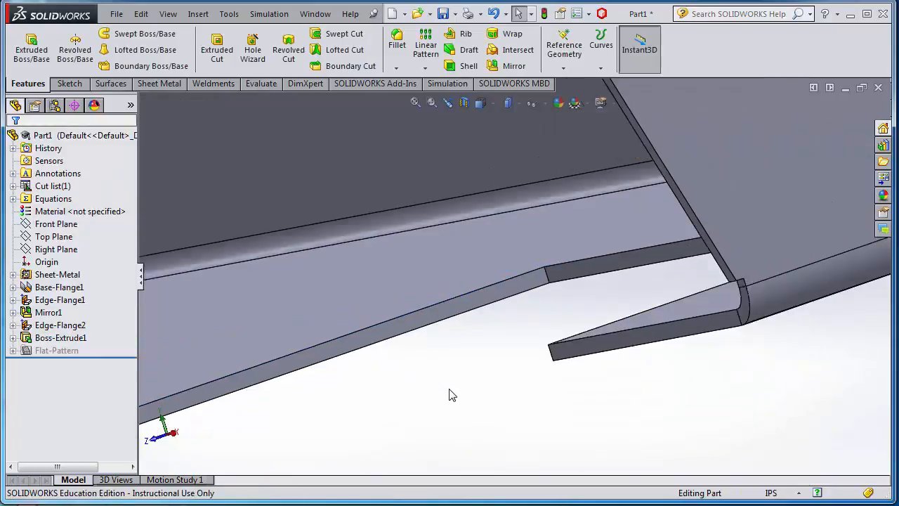
pyautogui.scroll(10, 379, 380)
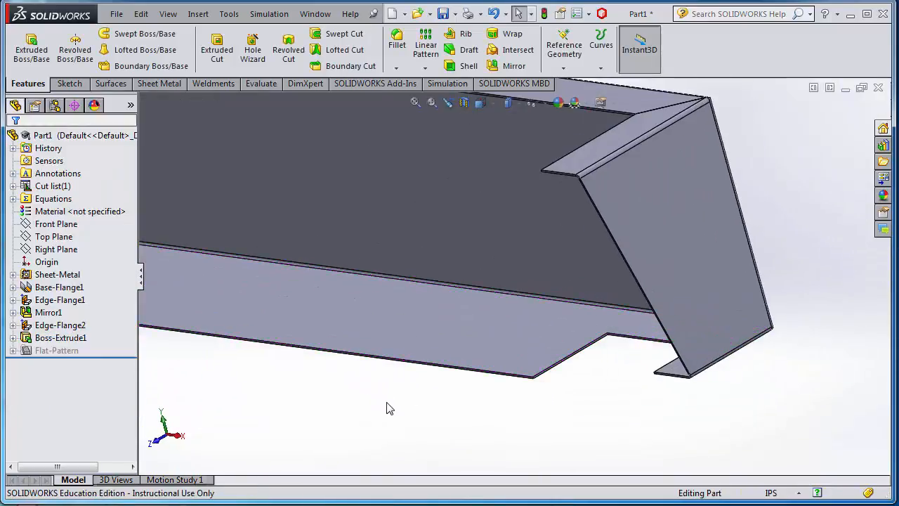
pyautogui.moveTo(363, 353); pyautogui.dragTo(361, 358, button='middle')
pyautogui.click(165, 84)
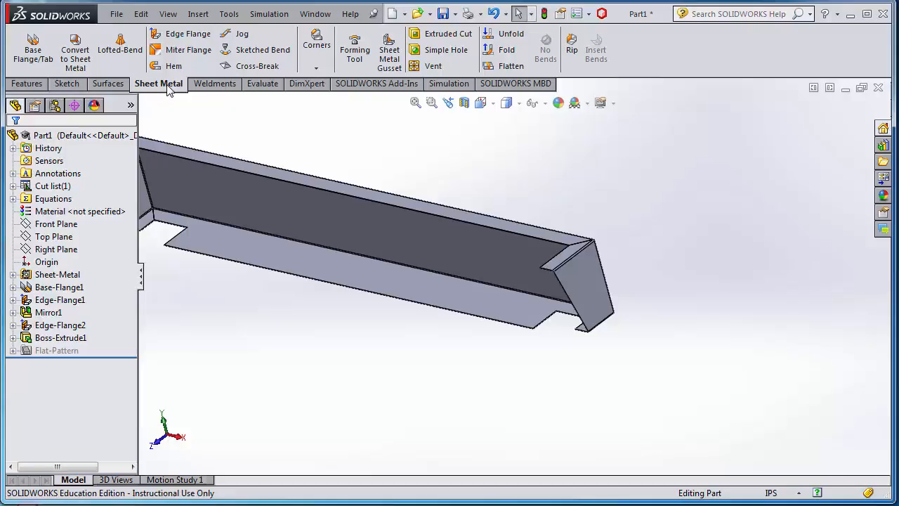
pyautogui.click(179, 34)
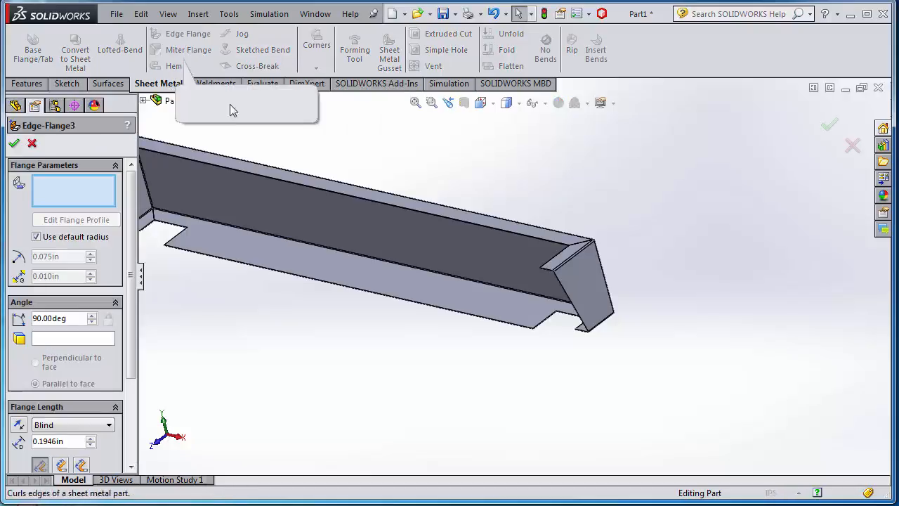
pyautogui.click(302, 277)
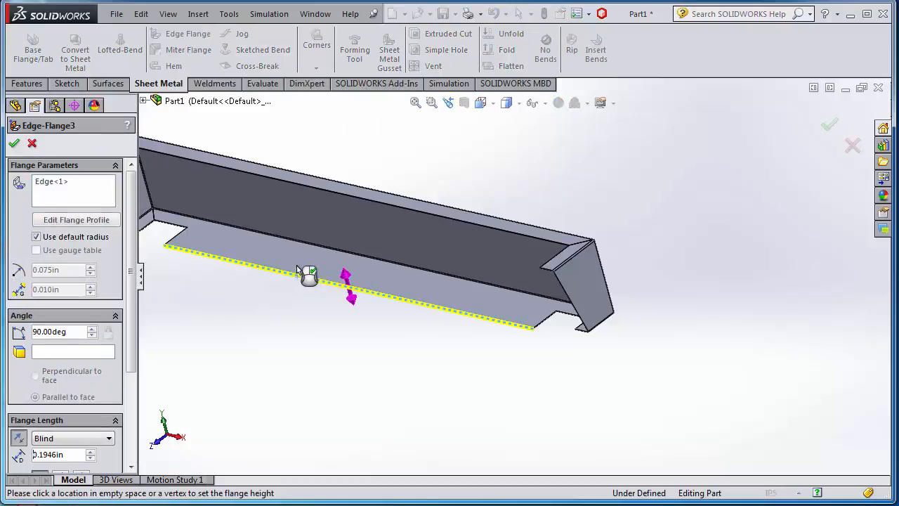
pyautogui.click(294, 257)
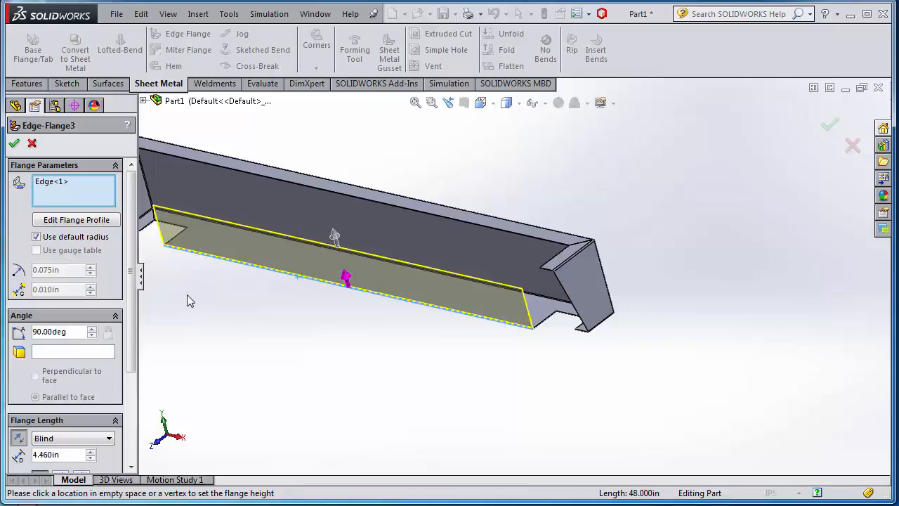
# Step: Set the tab's edge flange length to 2 in and finish the flange
pyautogui.doubleClick(67, 455)
pyautogui.write('20')
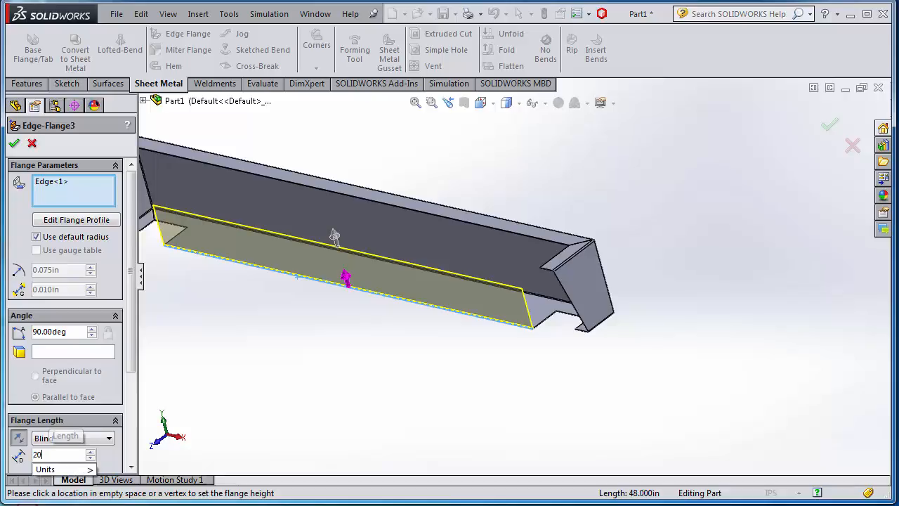
pyautogui.press('BackSpace')
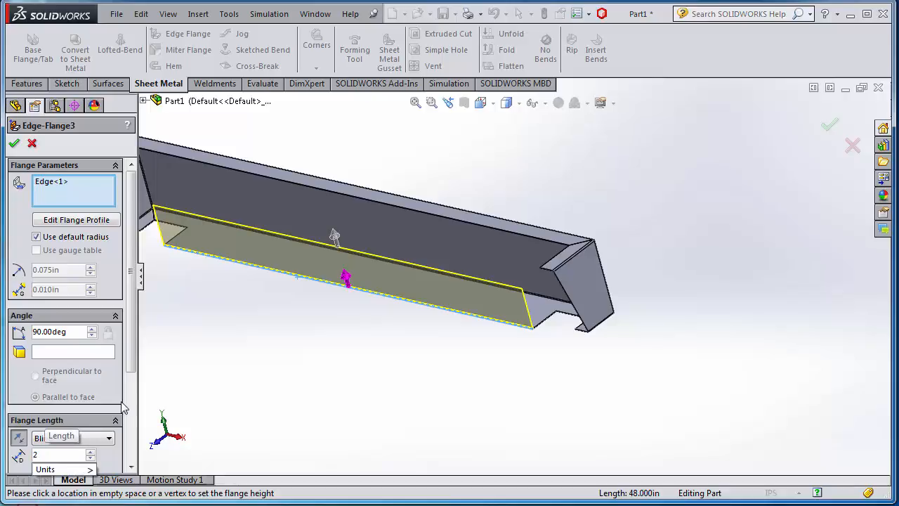
pyautogui.press('Return')
pyautogui.moveTo(135, 368); pyautogui.dragTo(127, 431)
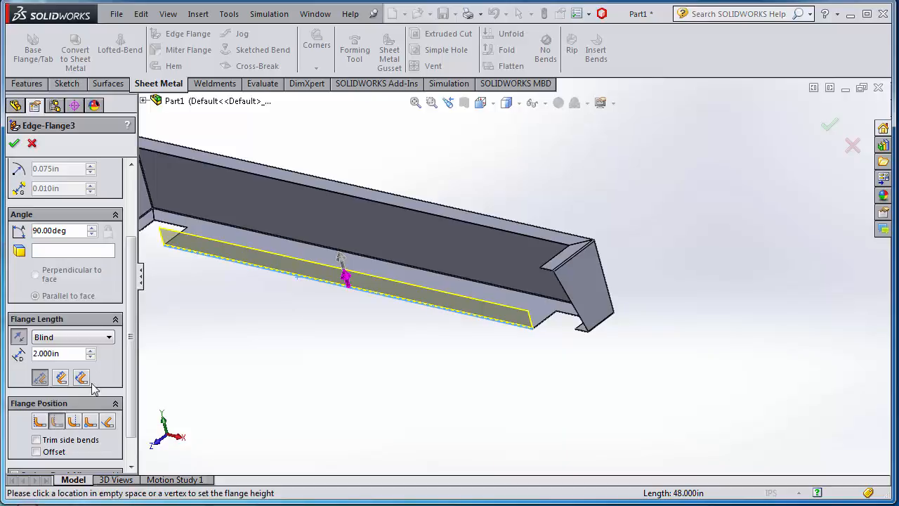
pyautogui.click(15, 145)
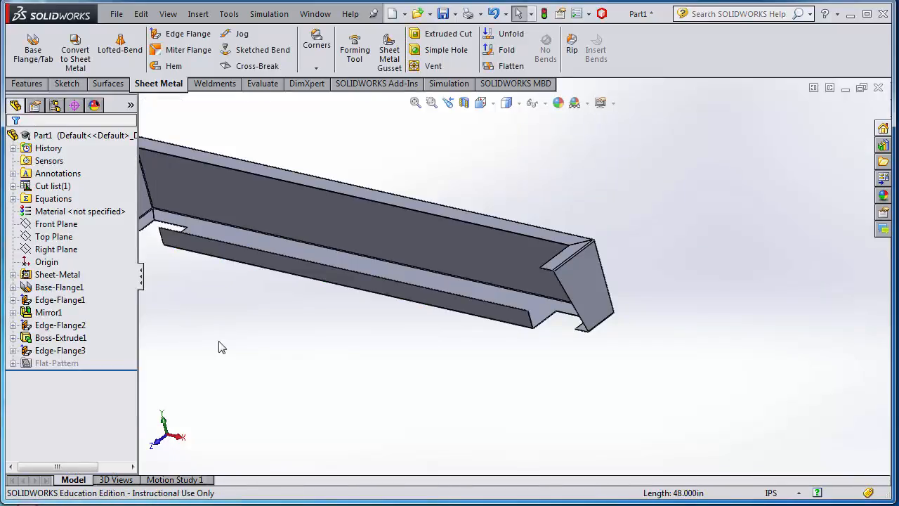
# Step: Add a closed hem 0.5 in long along the upper free edge of the tab's edge flange
pyautogui.click(176, 68)
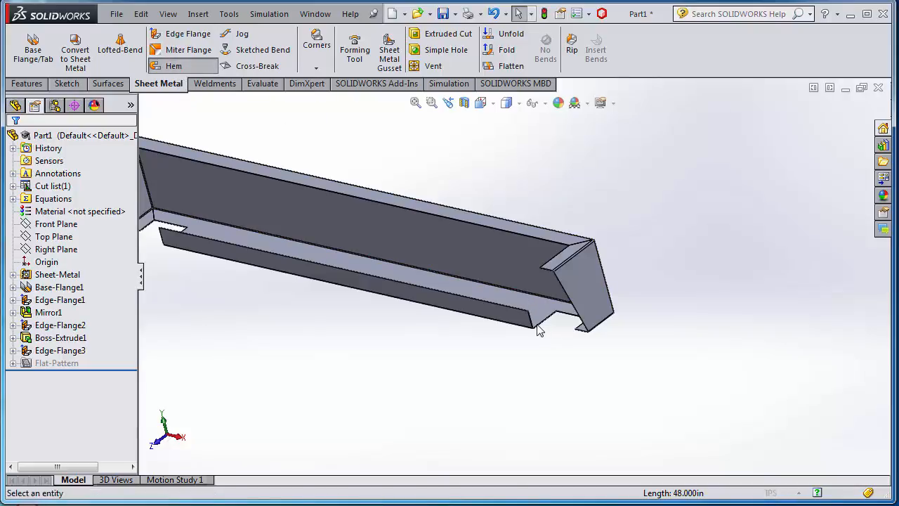
pyautogui.scroll(-5, 511, 290)
pyautogui.scroll(-2, 511, 291)
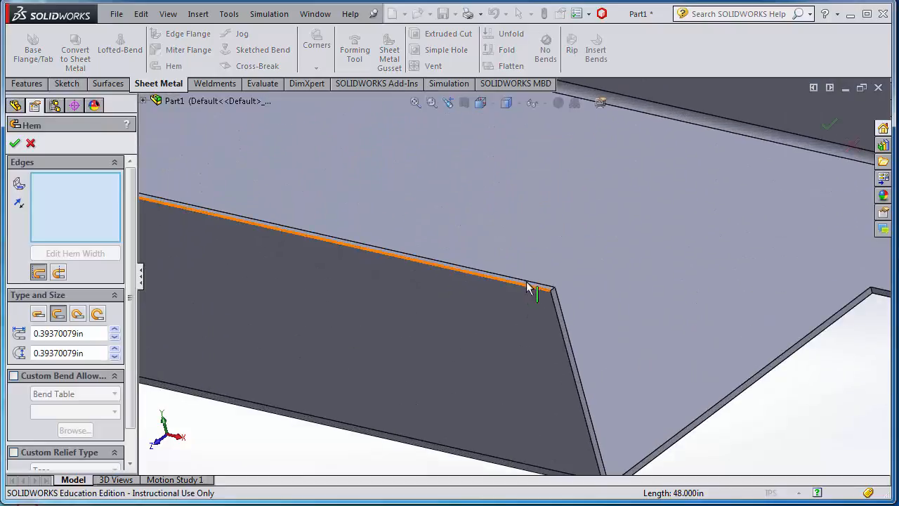
pyautogui.click(553, 293)
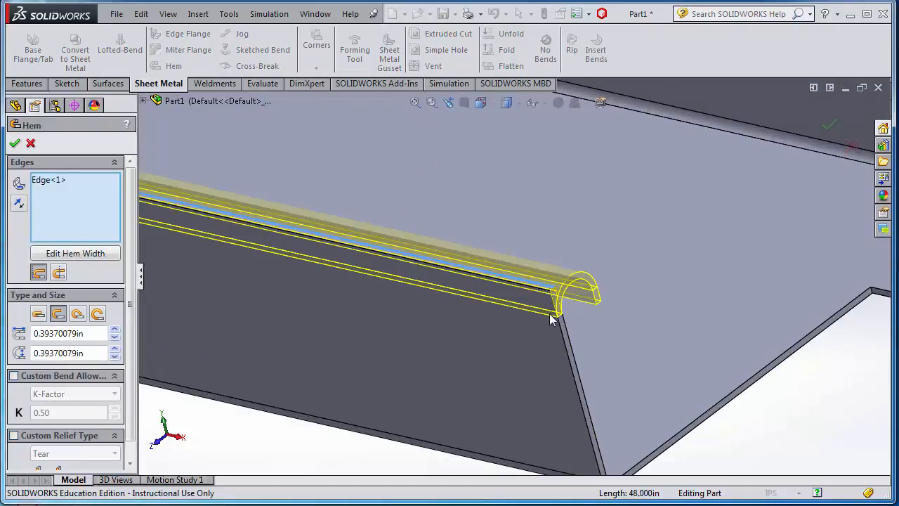
pyautogui.click(38, 314)
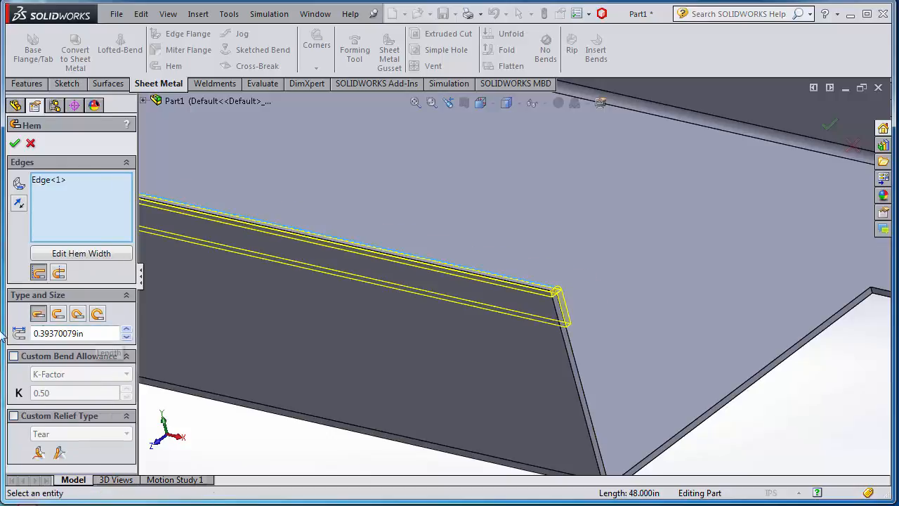
pyautogui.click(81, 333)
pyautogui.write('.5')
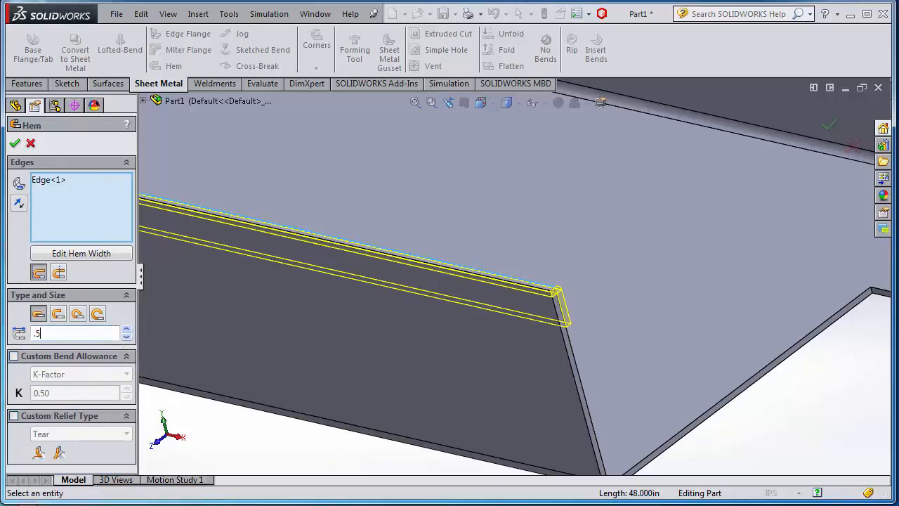
pyautogui.click(15, 144)
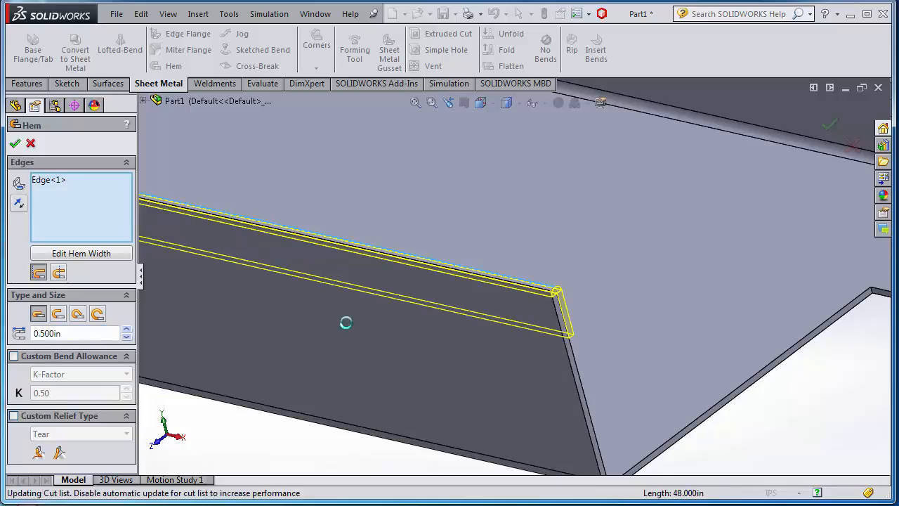
pyautogui.scroll(5, 377, 325)
pyautogui.scroll(5, 376, 325)
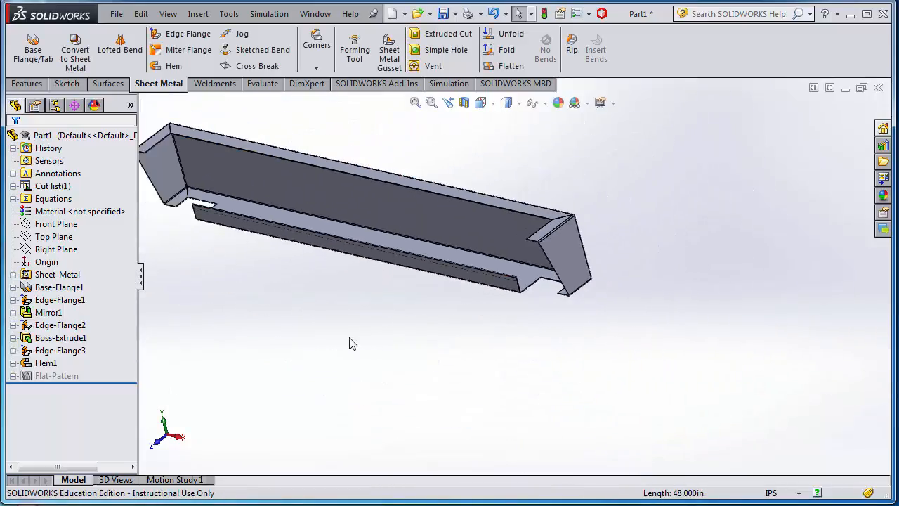
# Step: Flatten the part to hide the bend-lines sketch of its flat pattern, and return it to the folded state
pyautogui.press('f')
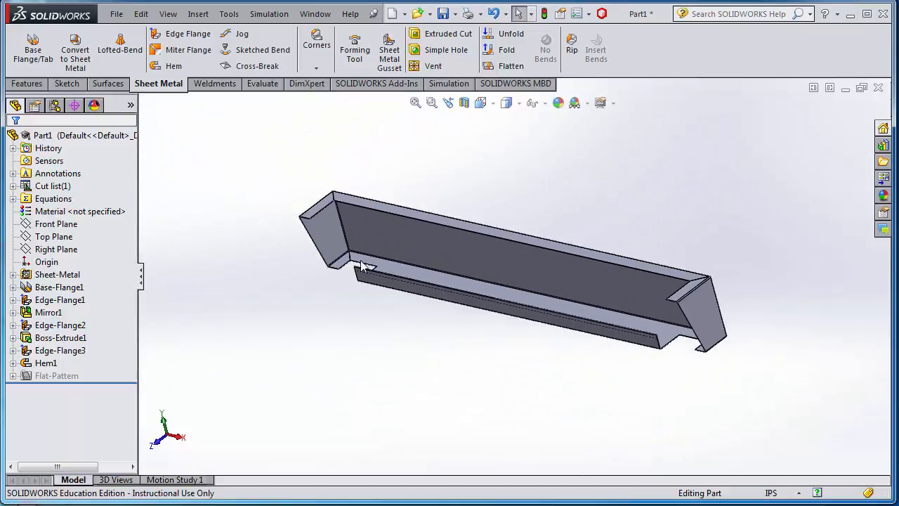
pyautogui.click(507, 66)
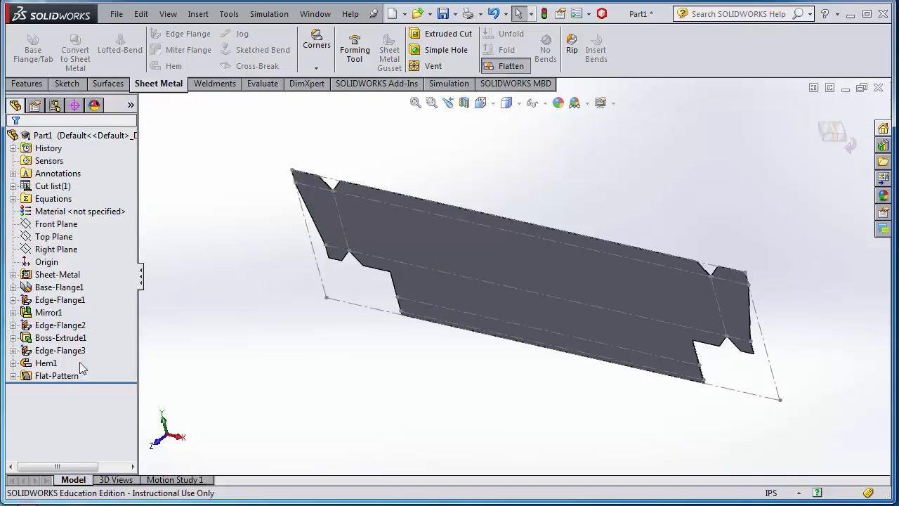
pyautogui.click(14, 376)
pyautogui.click(26, 389)
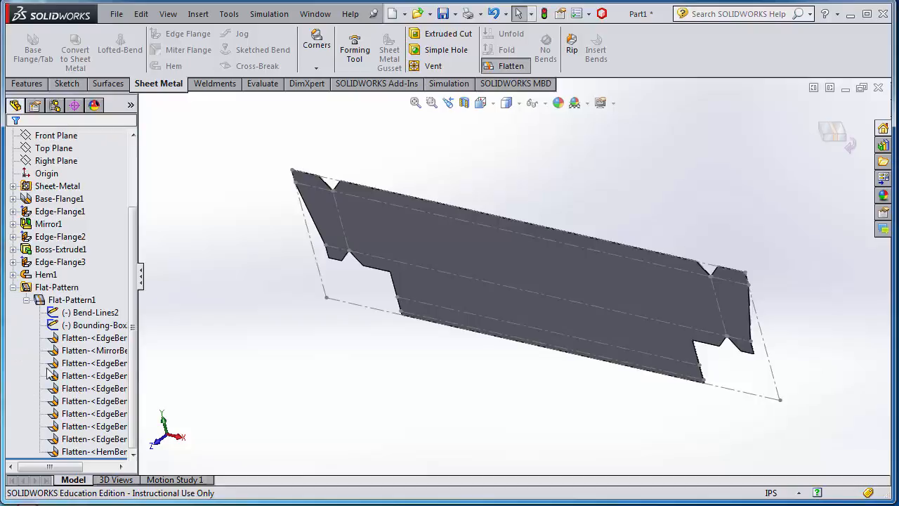
pyautogui.click(87, 313)
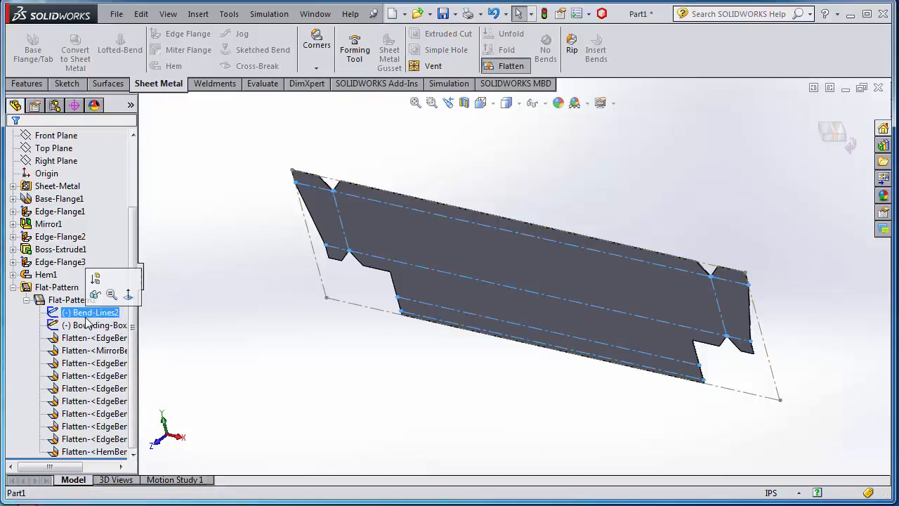
pyautogui.click(95, 294)
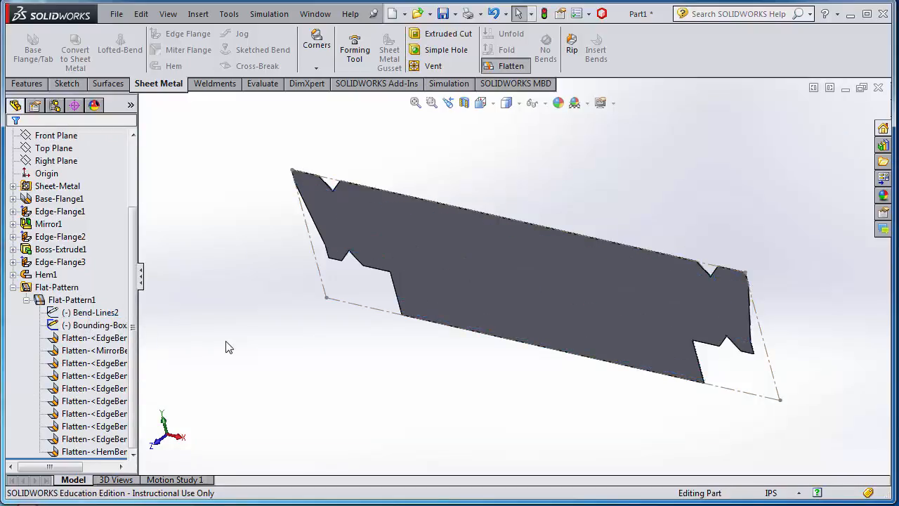
pyautogui.click(508, 66)
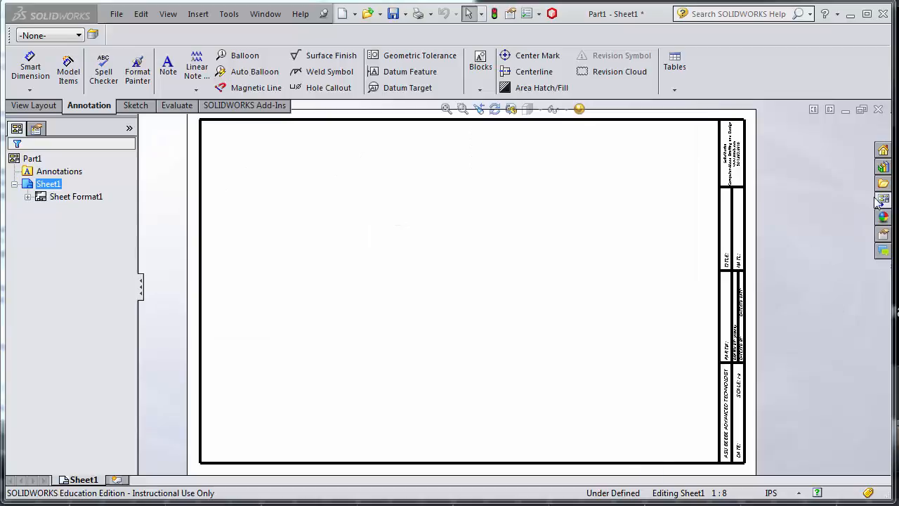
# Step: Place the part's front view low on the drawing sheet and project the top, right and isometric views from it
pyautogui.click(884, 200)
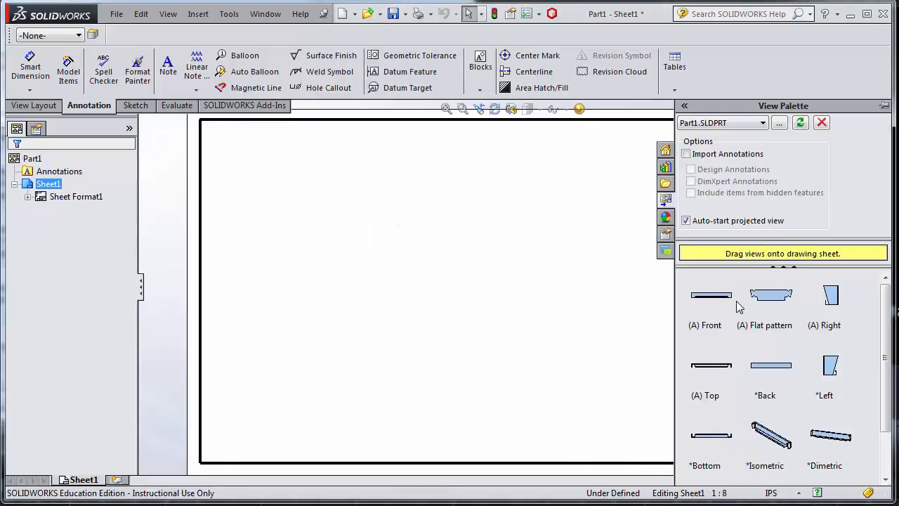
pyautogui.moveTo(716, 304); pyautogui.dragTo(370, 393)
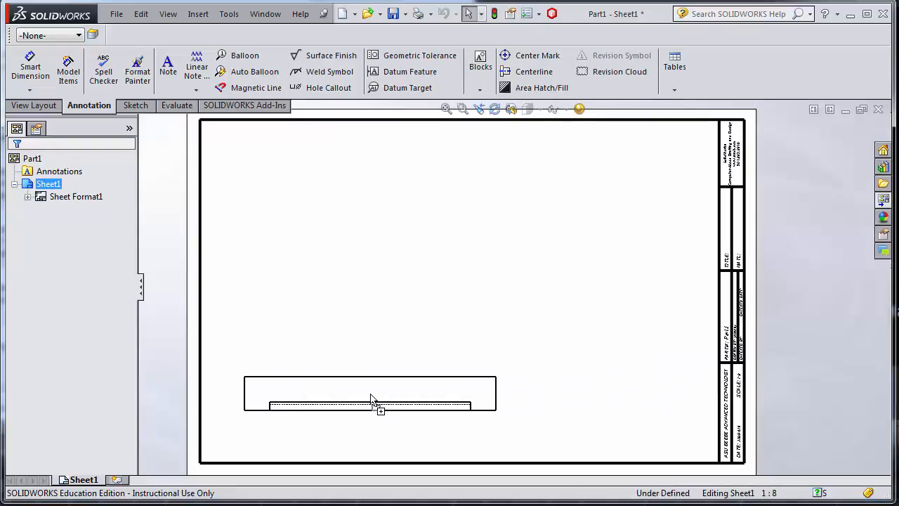
pyautogui.click(381, 271)
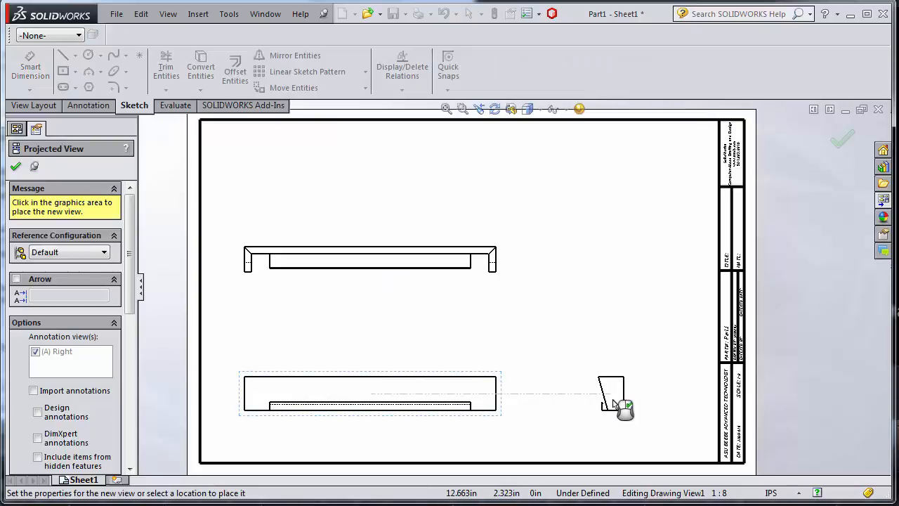
pyautogui.click(633, 408)
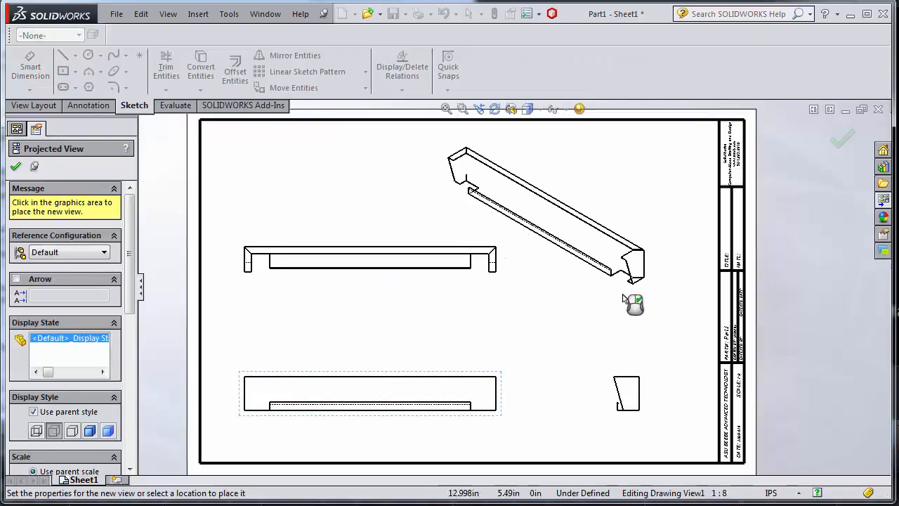
pyautogui.click(632, 303)
pyautogui.press('Escape')
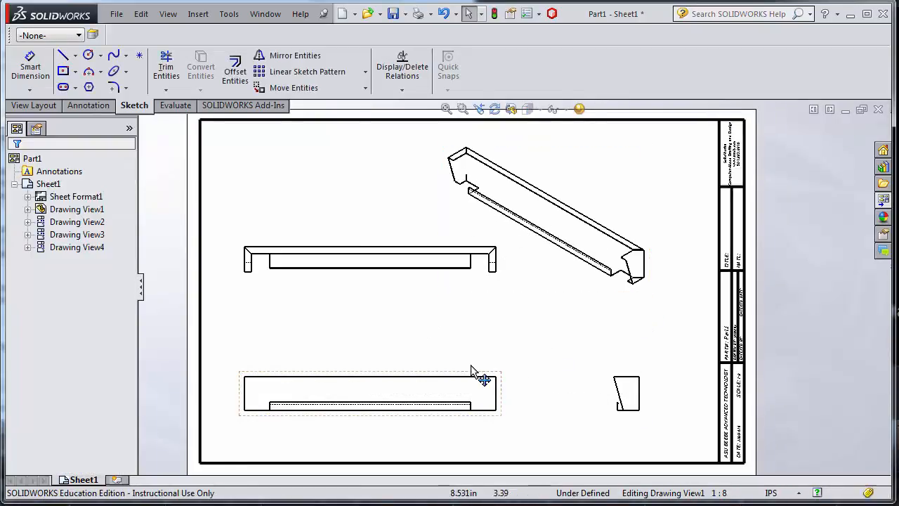
# Step: Move the front view up slightly together with its aligned right view, and shift the top view up a little
pyautogui.moveTo(473, 373); pyautogui.dragTo(477, 347)
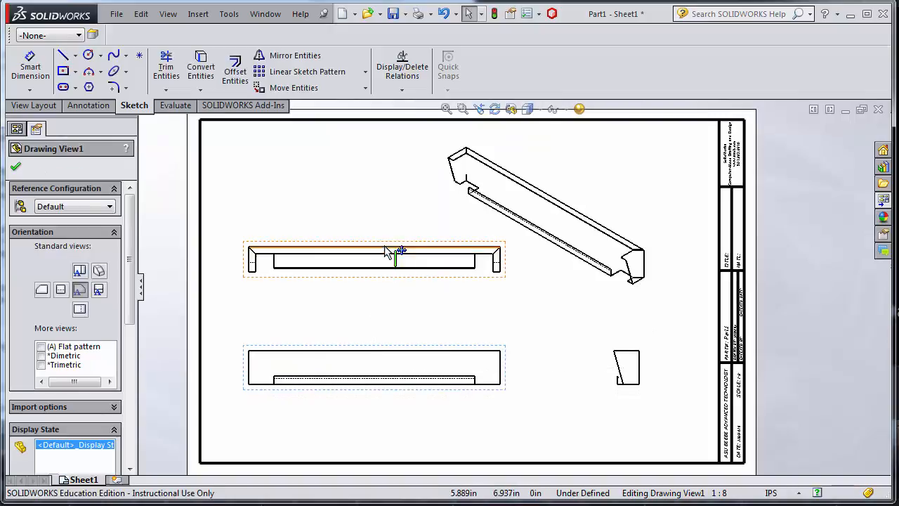
pyautogui.moveTo(387, 249); pyautogui.dragTo(384, 242)
pyautogui.click(455, 315)
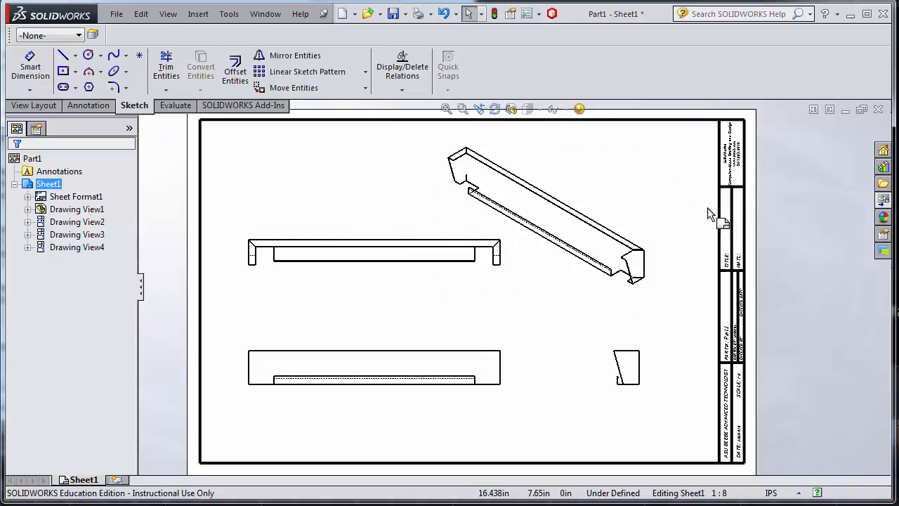
# Step: Add a note headed "NOTES:" in the empty area of the sheet between and below the front and right views
pyautogui.click(86, 105)
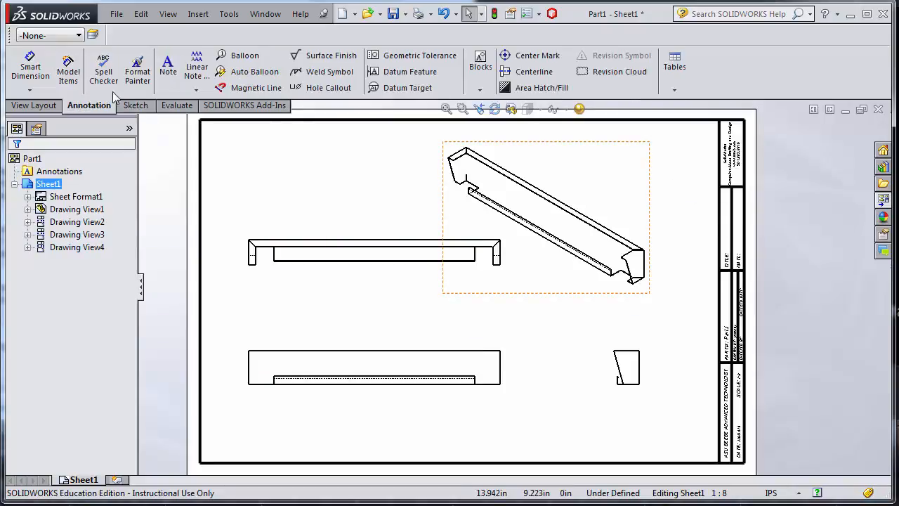
pyautogui.click(167, 69)
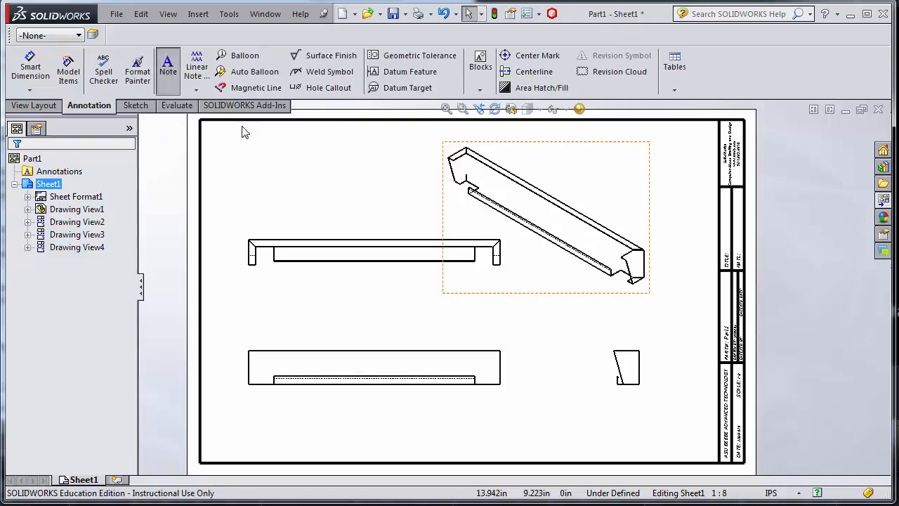
pyautogui.click(537, 418)
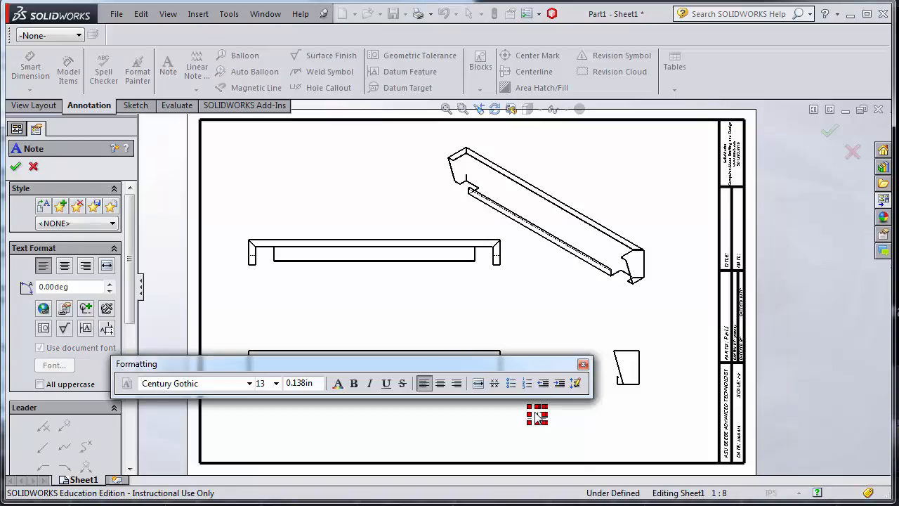
pyautogui.scroll(-2, 571, 430)
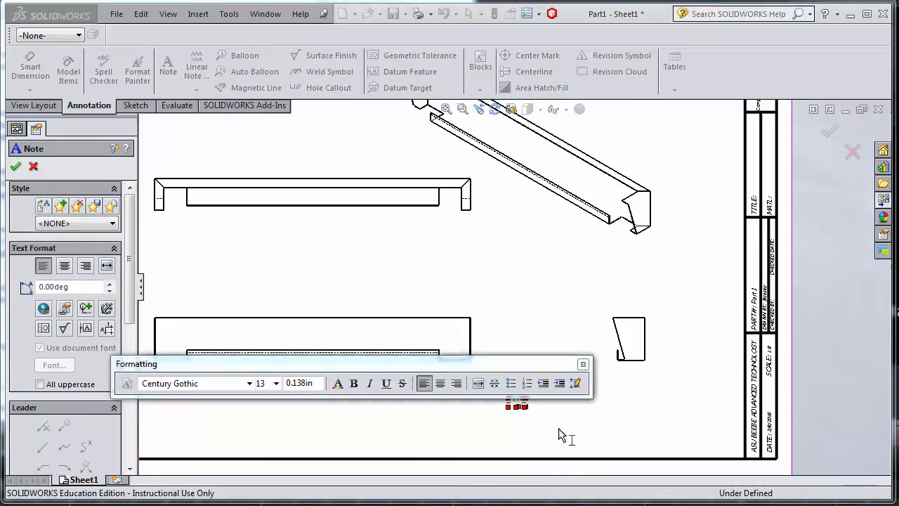
pyautogui.scroll(-3, 559, 422)
pyautogui.scroll(-2, 546, 395)
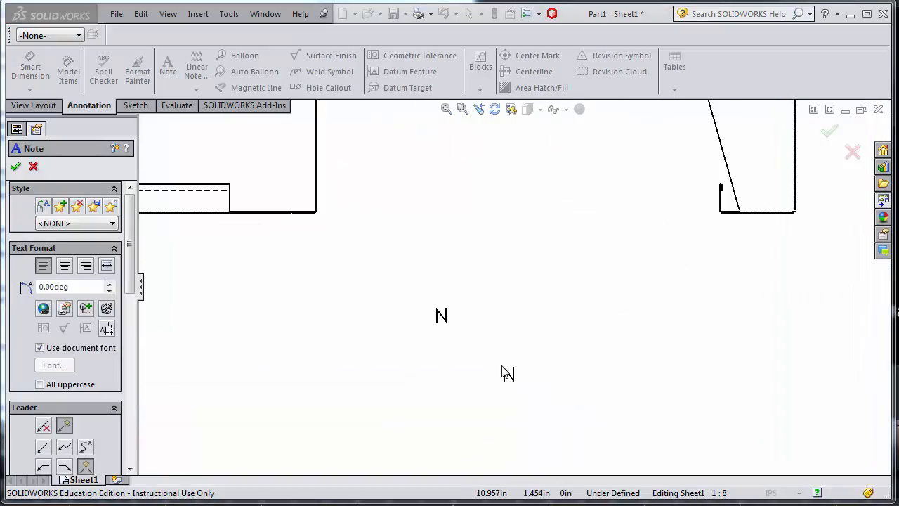
pyautogui.press('Escape')
pyautogui.click(442, 320)
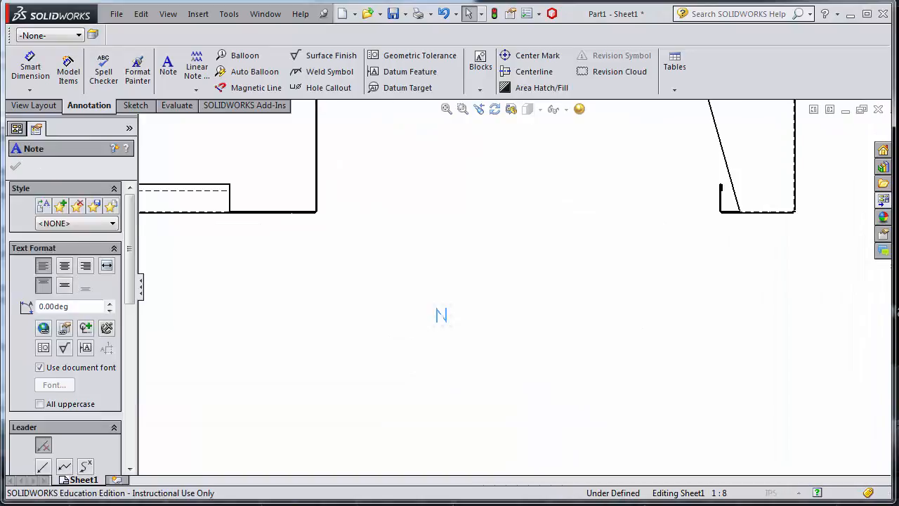
pyautogui.doubleClick(441, 316)
pyautogui.write('NO')
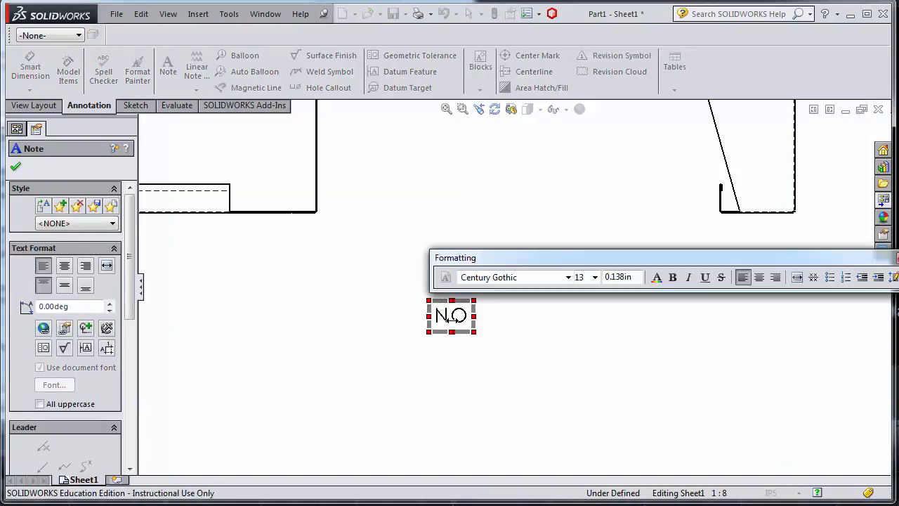
pyautogui.write('TES:')
pyautogui.press('Return')
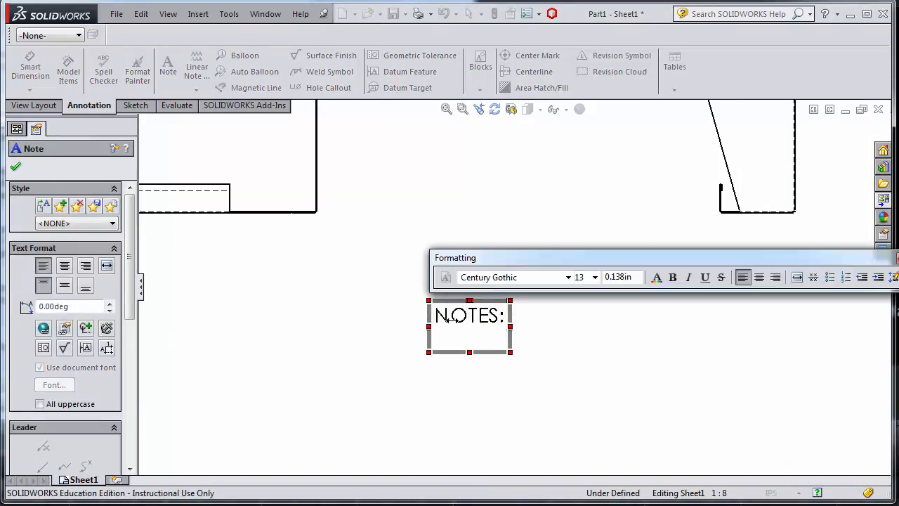
# Step: Complete the note with the lines "-REMOVE ALL BURRS AND SHARP EDGES" and "-16 GA STEEL - SHEET METAL"
pyautogui.write('-REMOVE')
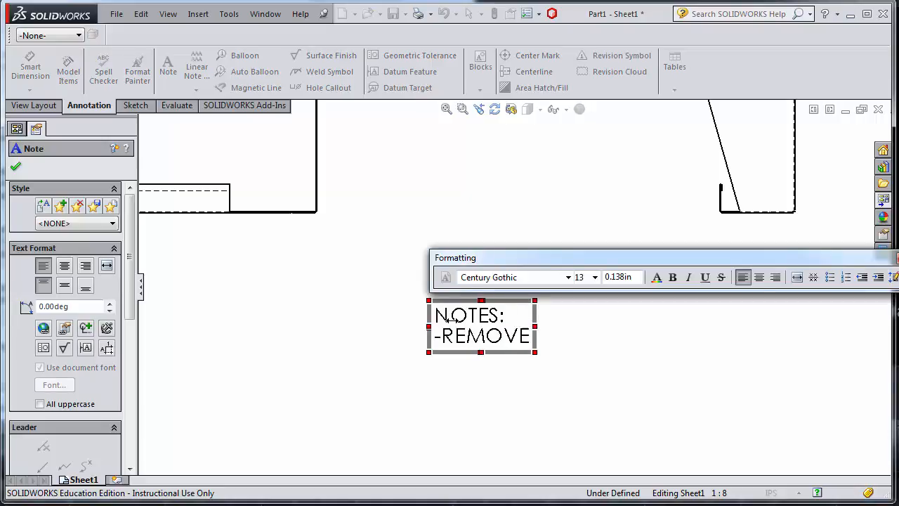
pyautogui.write(' ALL BURR')
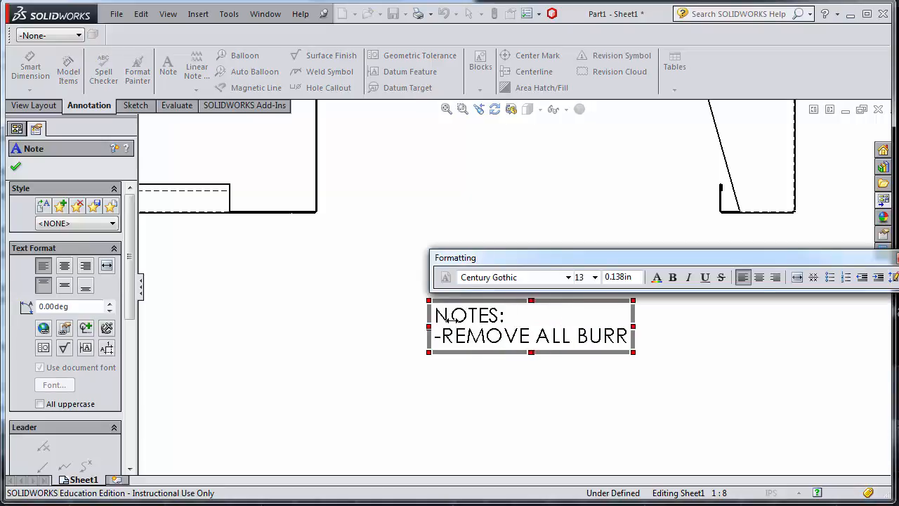
pyautogui.write('S AND SHARP EDGES')
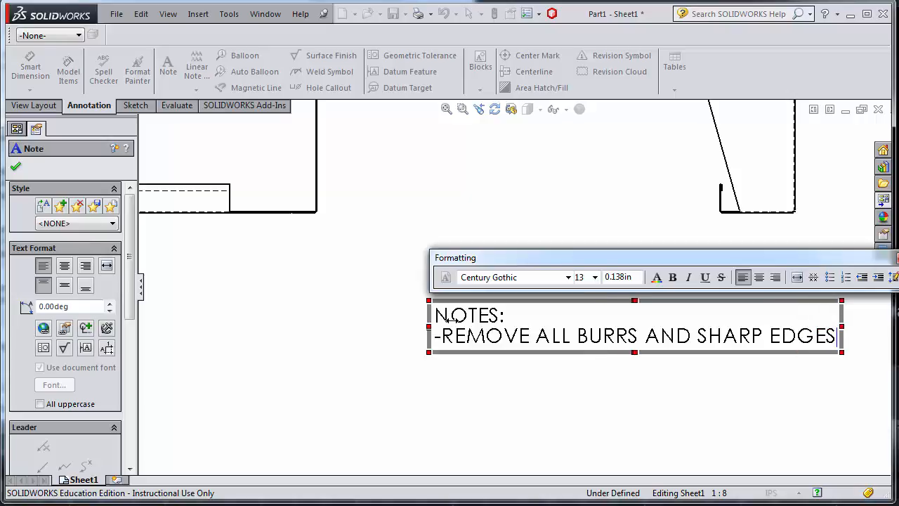
pyautogui.press('Return')
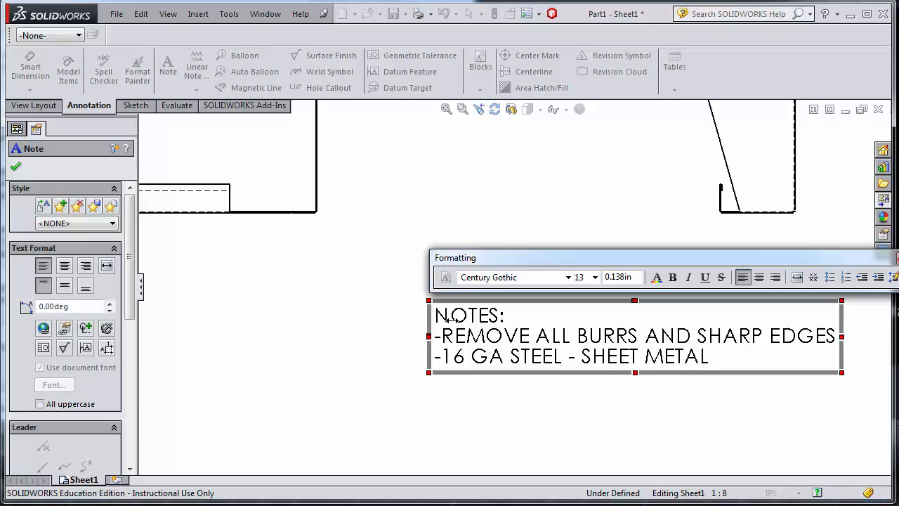
pyautogui.click(548, 406)
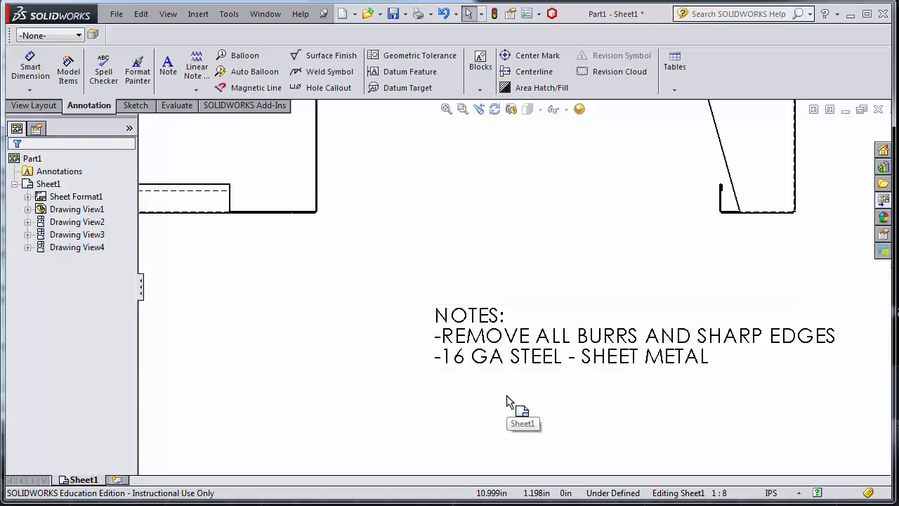
# Step: Dimension the overall height of the right view between its lower and upper edges, placing the dimension beside its vertical back edge
pyautogui.scroll(5, 507, 401)
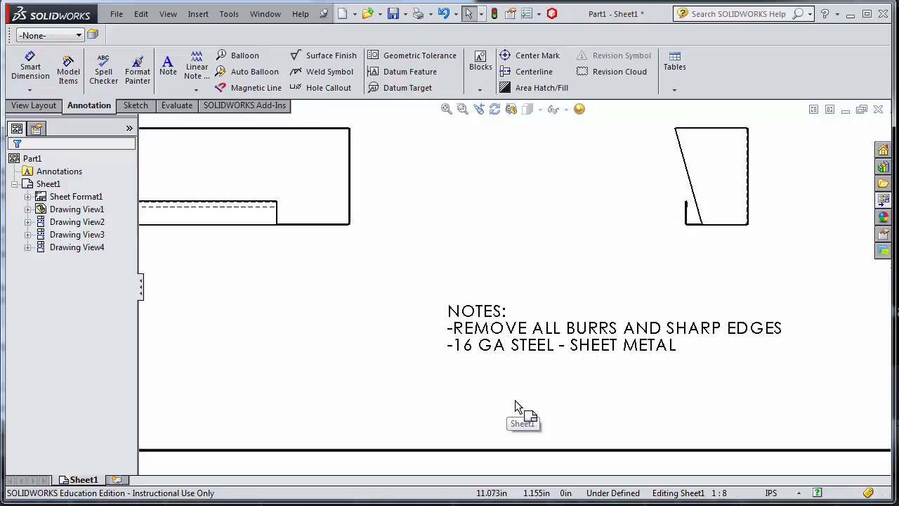
pyautogui.press('f')
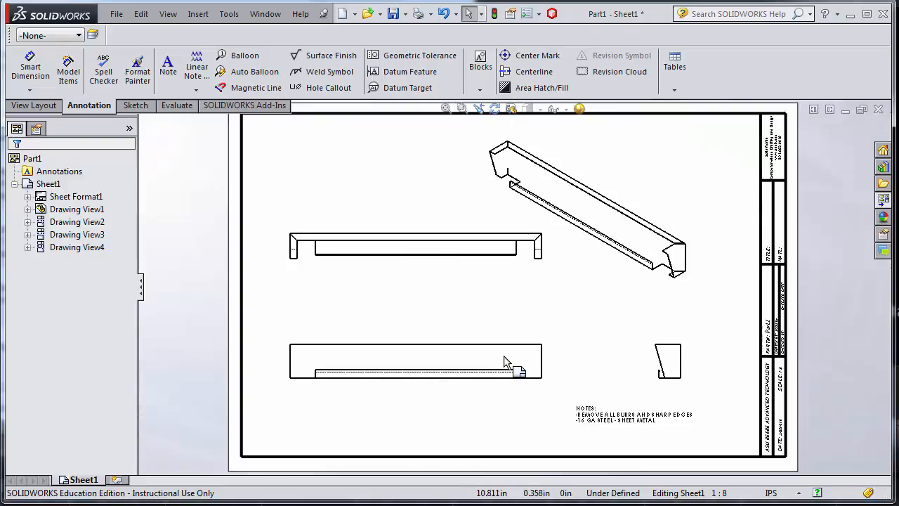
pyautogui.scroll(-5, 657, 383)
pyautogui.scroll(-8, 659, 383)
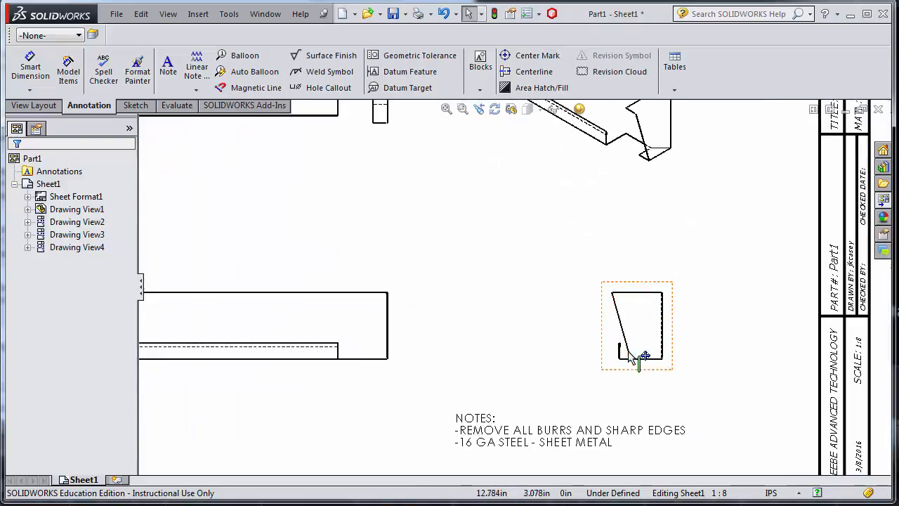
pyautogui.scroll(-4, 512, 321)
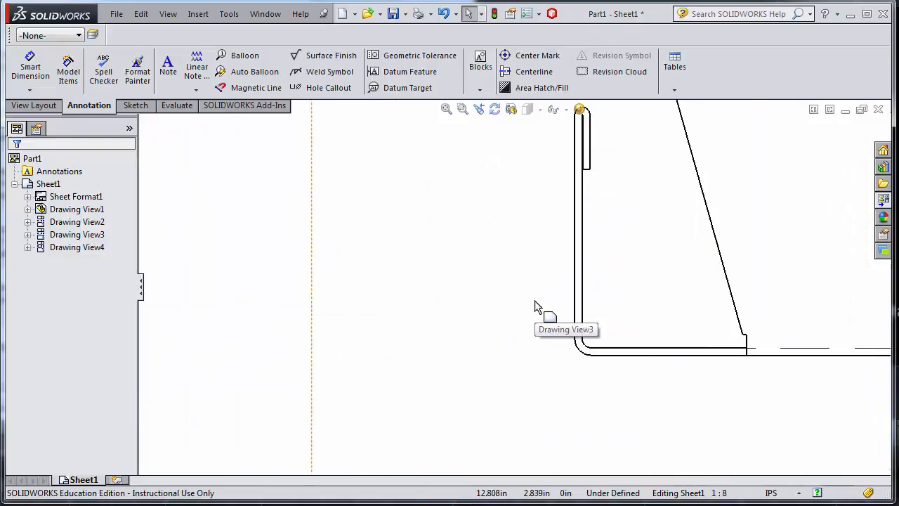
pyautogui.moveTo(538, 307); pyautogui.dragTo(512, 365, button='middle')
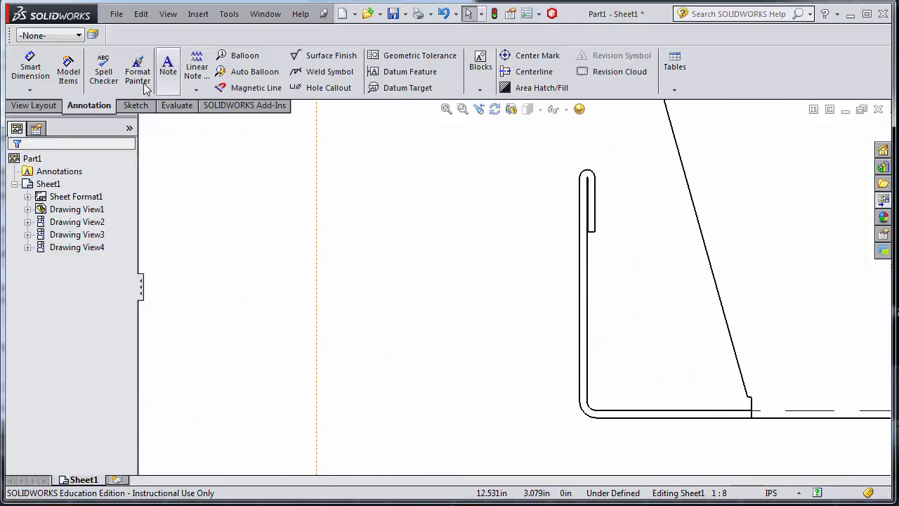
pyautogui.scroll(8, 646, 382)
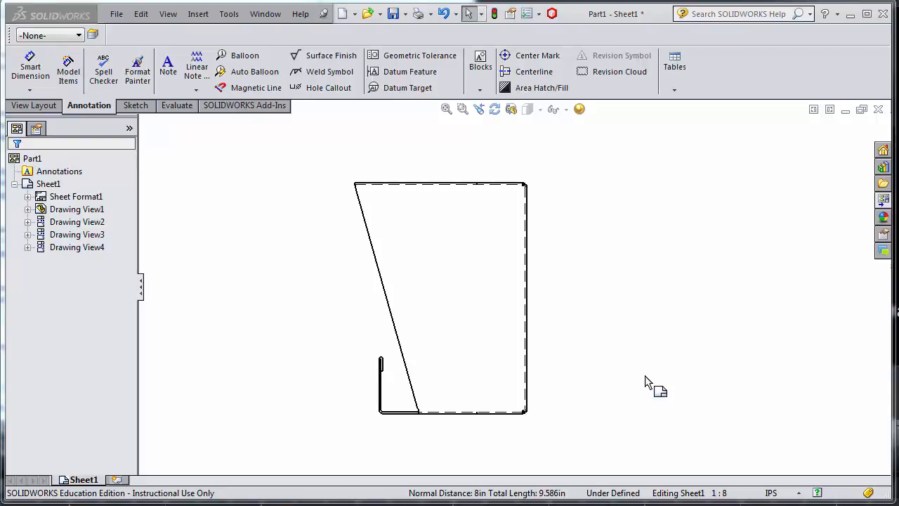
pyautogui.click(31, 70)
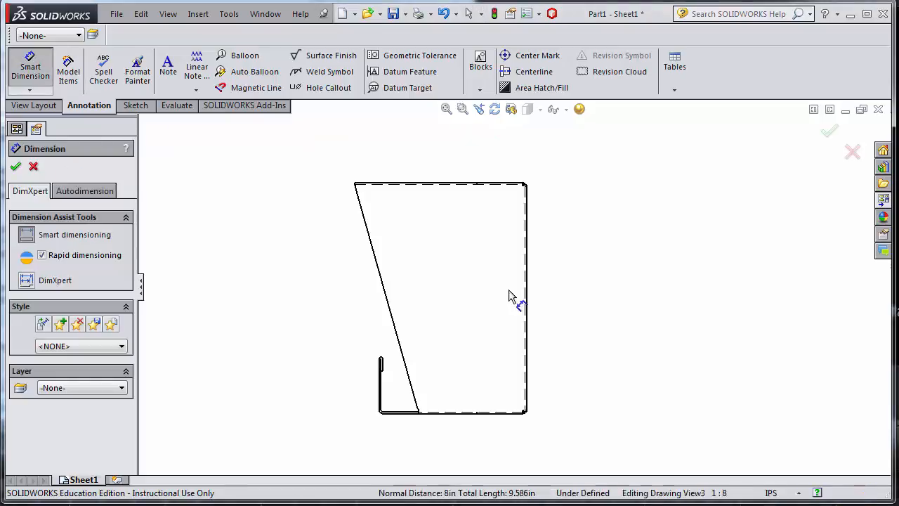
pyautogui.click(510, 412)
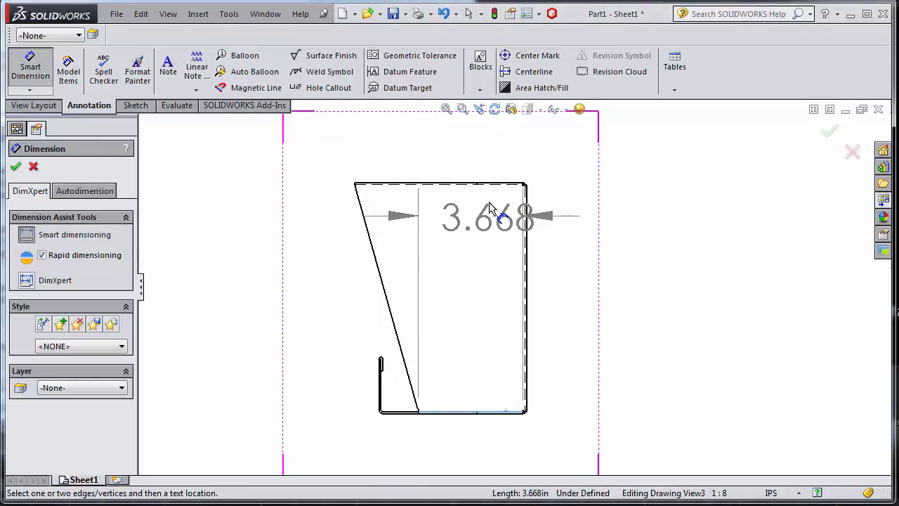
pyautogui.click(491, 187)
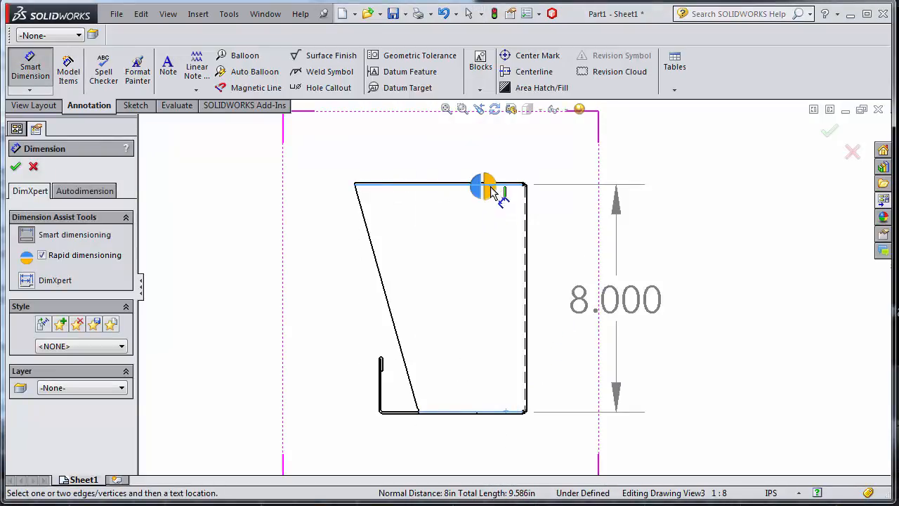
pyautogui.click(493, 190)
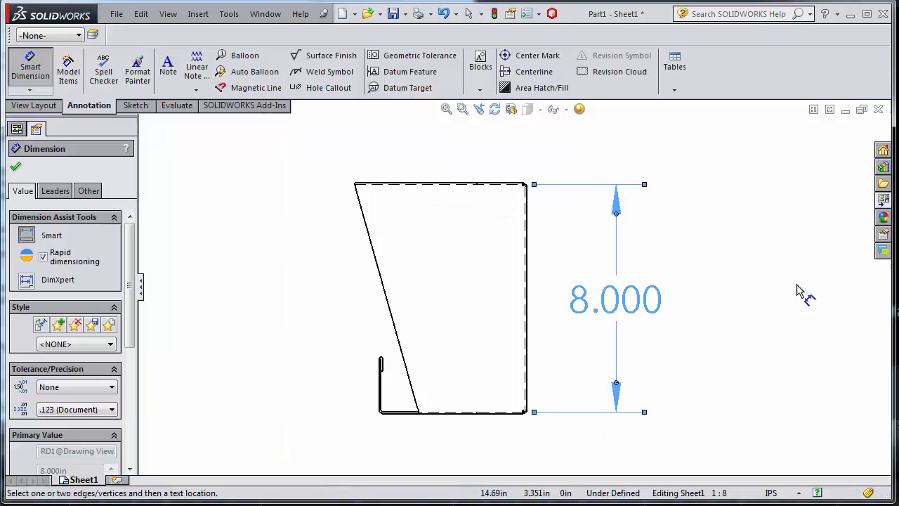
pyautogui.press('Escape')
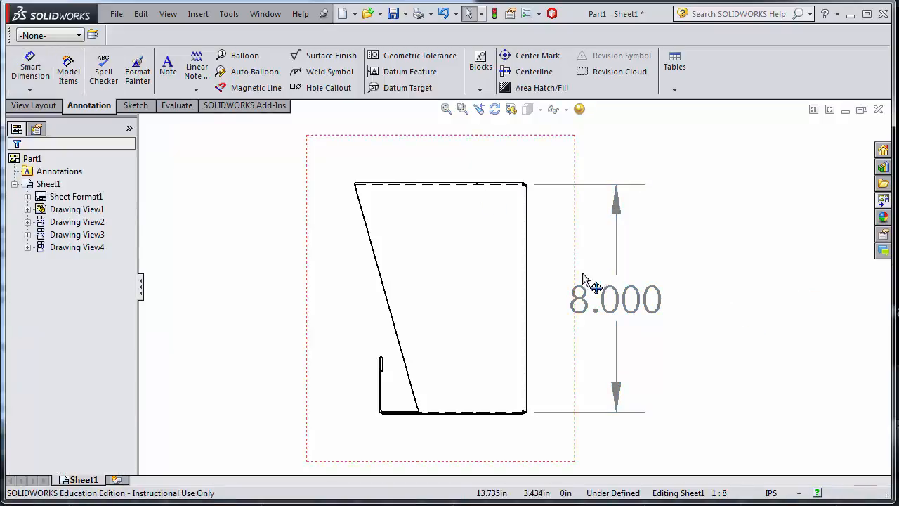
# Step: Add a second drawing sheet and place the part's flat pattern view in its middle without any projected views
pyautogui.scroll(10, 601, 309)
pyautogui.scroll(-5, 640, 314)
pyautogui.scroll(5, 616, 365)
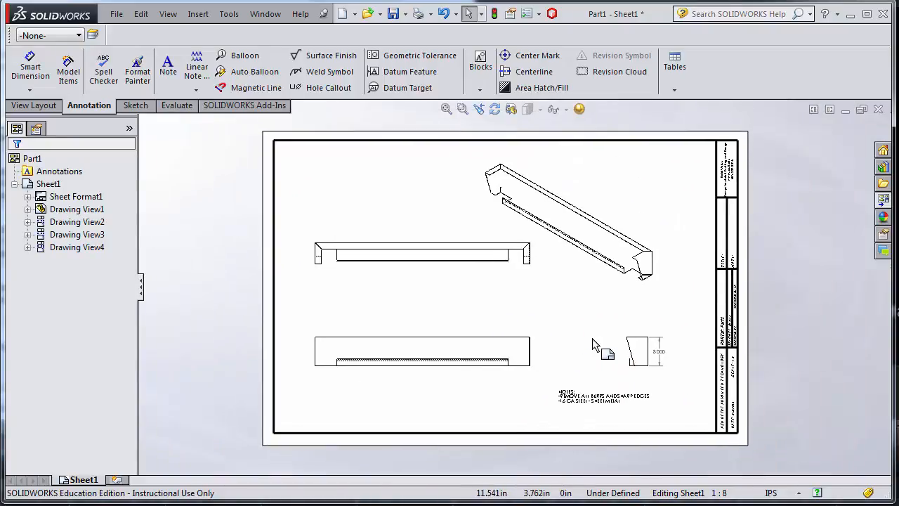
pyautogui.click(117, 479)
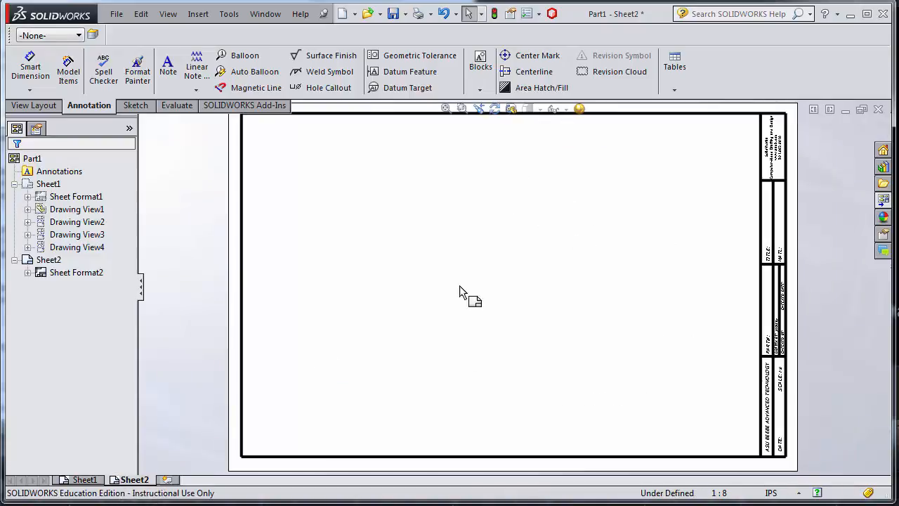
pyautogui.click(882, 199)
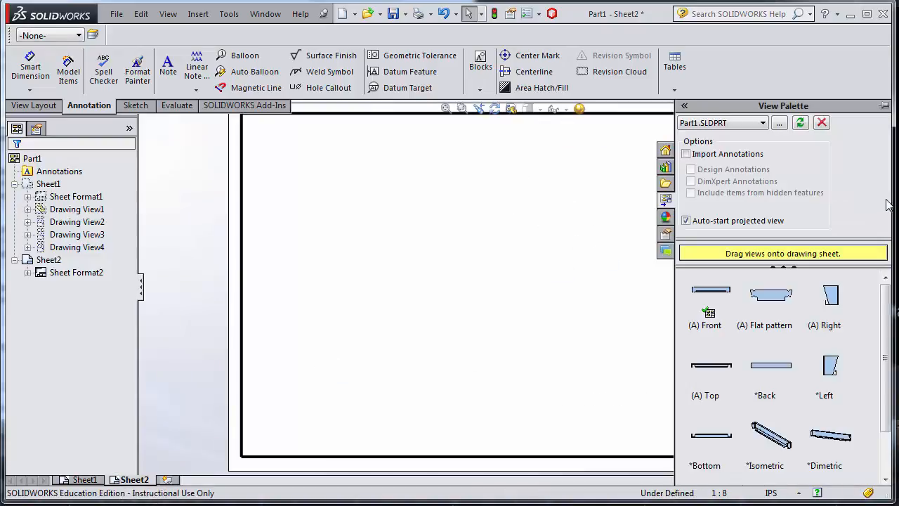
pyautogui.moveTo(780, 302); pyautogui.dragTo(509, 302)
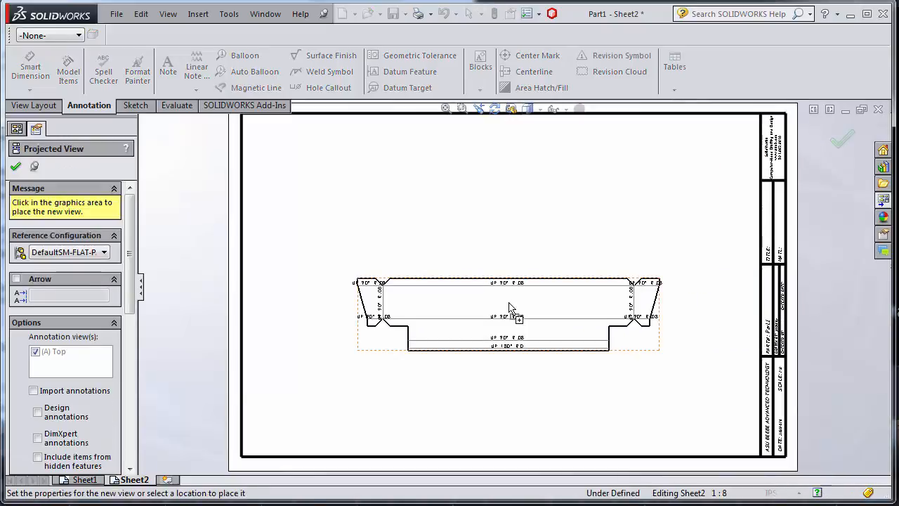
pyautogui.click(16, 167)
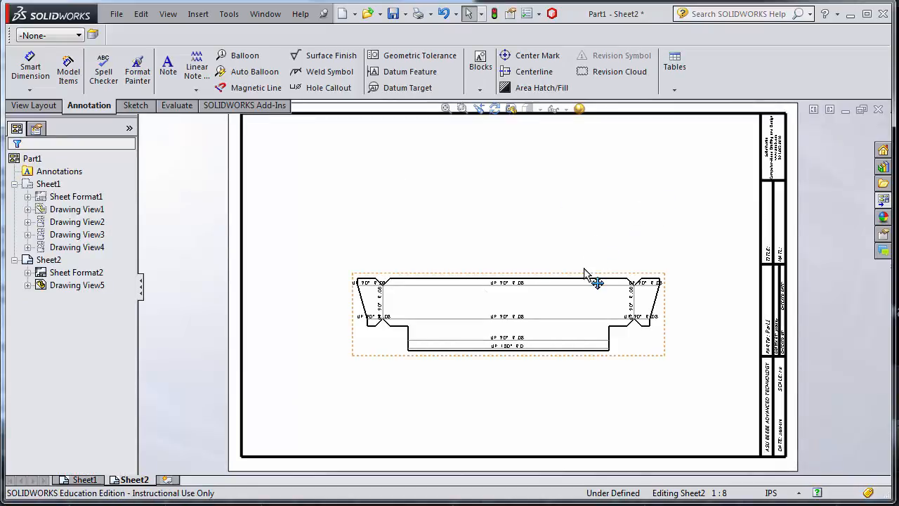
# Step: Move the flat pattern view up slightly and rotate it to a drawing view angle of 180 degrees
pyautogui.moveTo(584, 274); pyautogui.dragTo(574, 242)
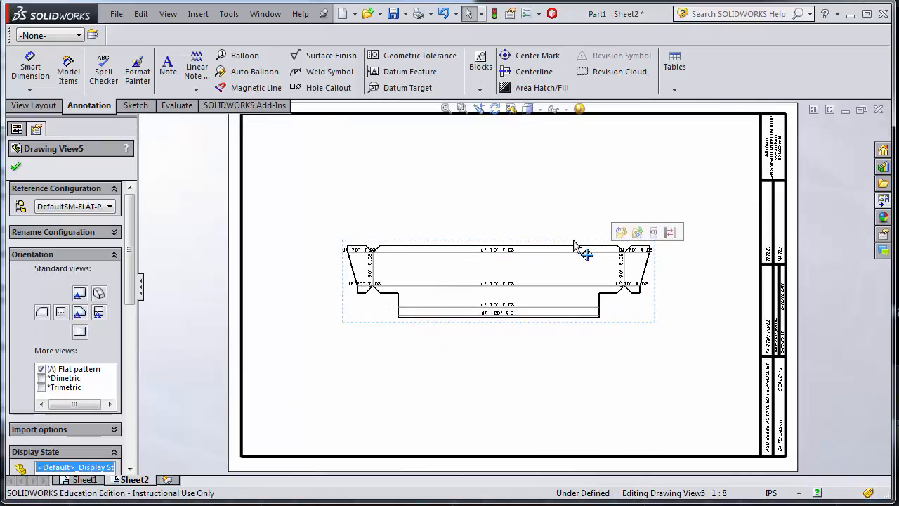
pyautogui.click(495, 110)
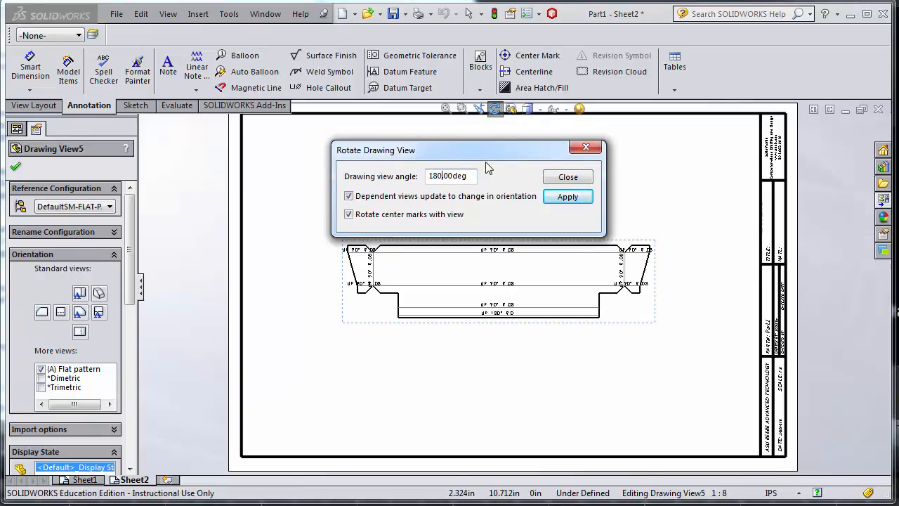
pyautogui.click(568, 197)
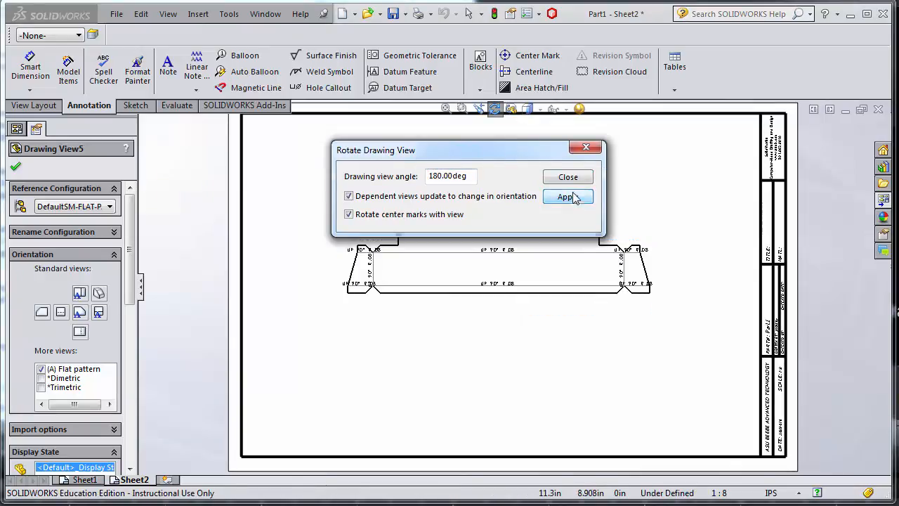
pyautogui.click(583, 181)
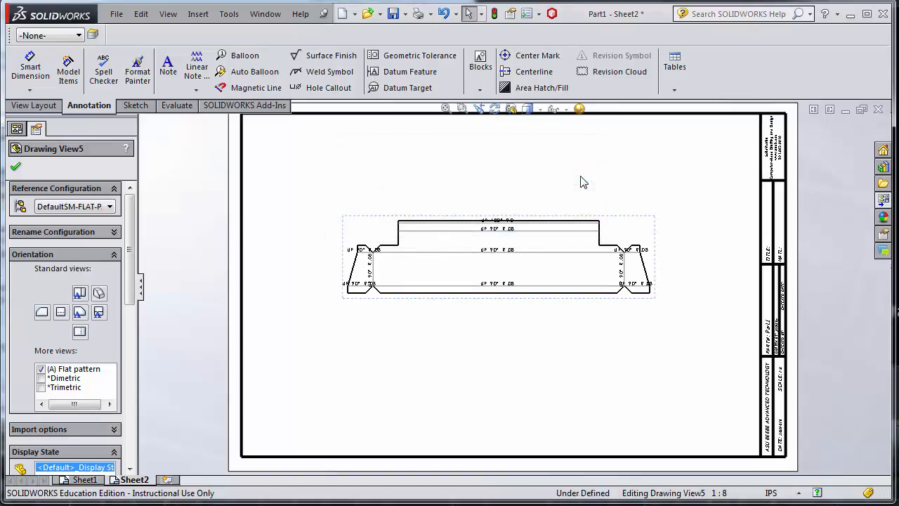
pyautogui.click(17, 166)
# Step: Hide the bend lines sketch of the flat pattern view, accepting the removal of its bend notes
pyautogui.click(28, 285)
pyautogui.click(41, 298)
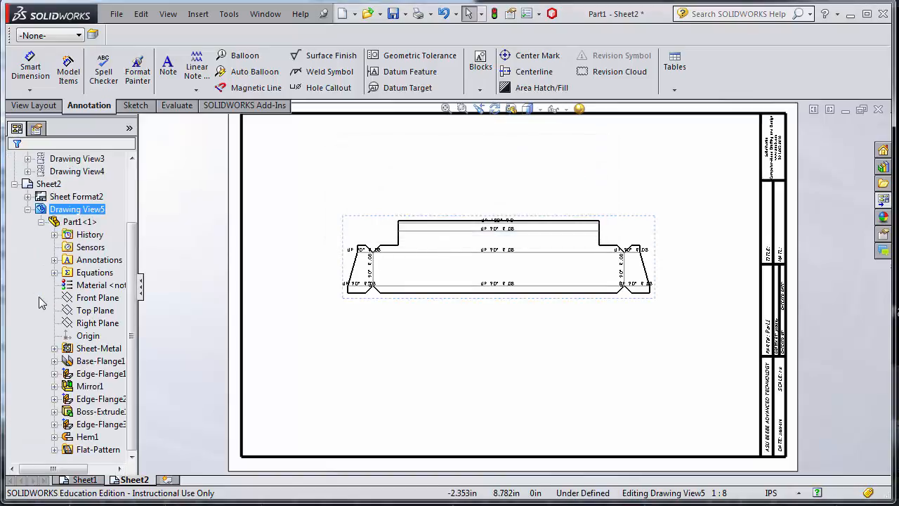
pyautogui.click(55, 450)
pyautogui.click(67, 451)
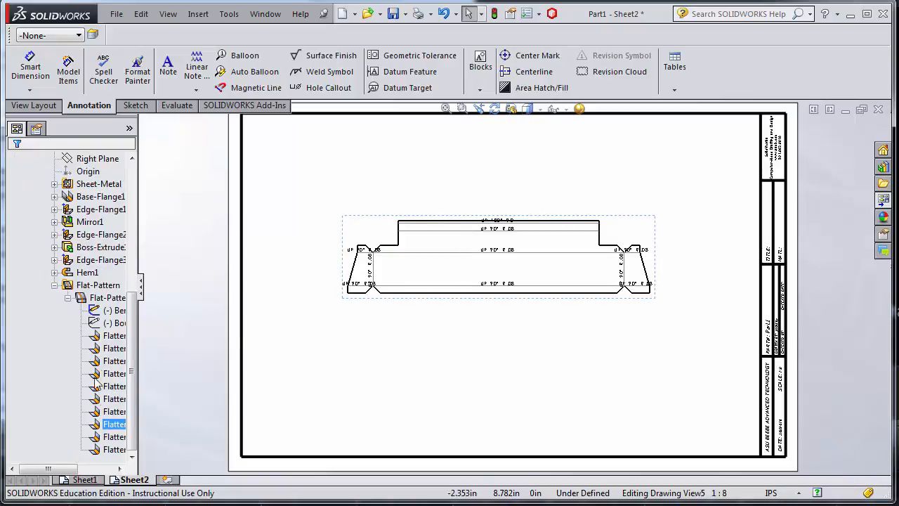
pyautogui.rightClick(104, 310)
pyautogui.click(134, 329)
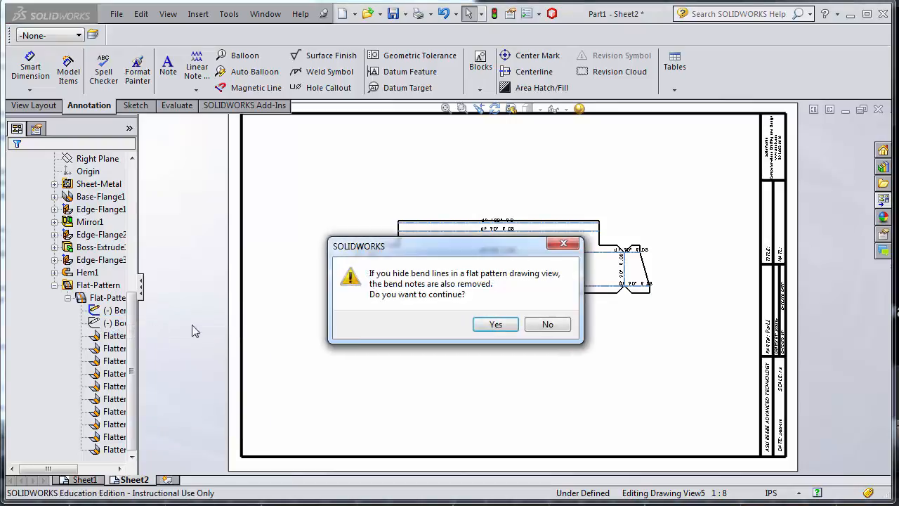
pyautogui.click(496, 325)
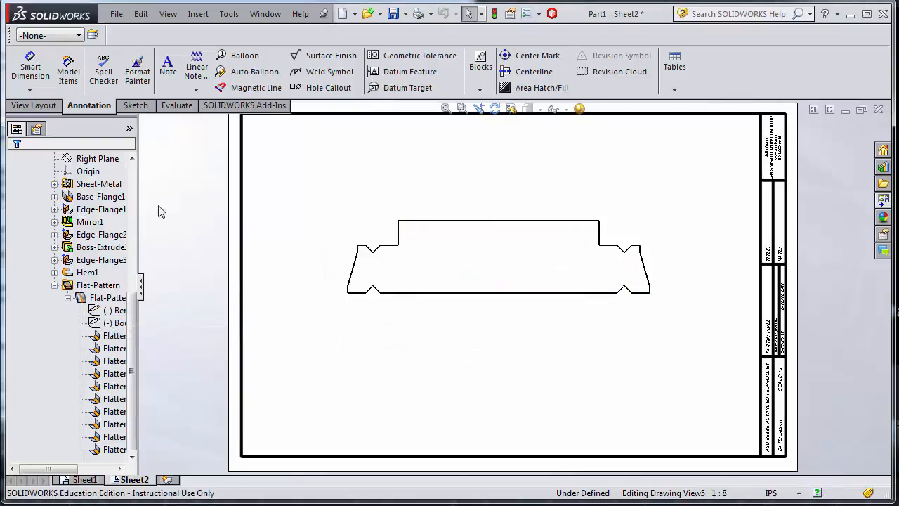
pyautogui.moveTo(133, 318); pyautogui.dragTo(148, 190)
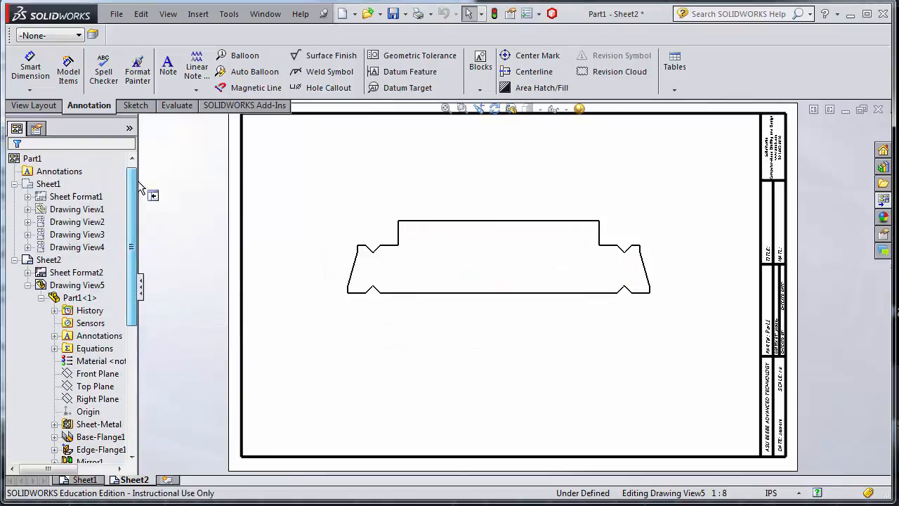
pyautogui.click(315, 271)
# Step: Add a note below the flat pattern view with the lines "FLAT PATTERN" and "P/N: PAN1"
pyautogui.scroll(-3, 409, 267)
pyautogui.moveTo(509, 333)
pyautogui.mouseDown(button='middle')
pyautogui.moveTo(404, 303)
pyautogui.moveTo(382, 309)
pyautogui.mouseUp(button='middle')
pyautogui.click(168, 66)
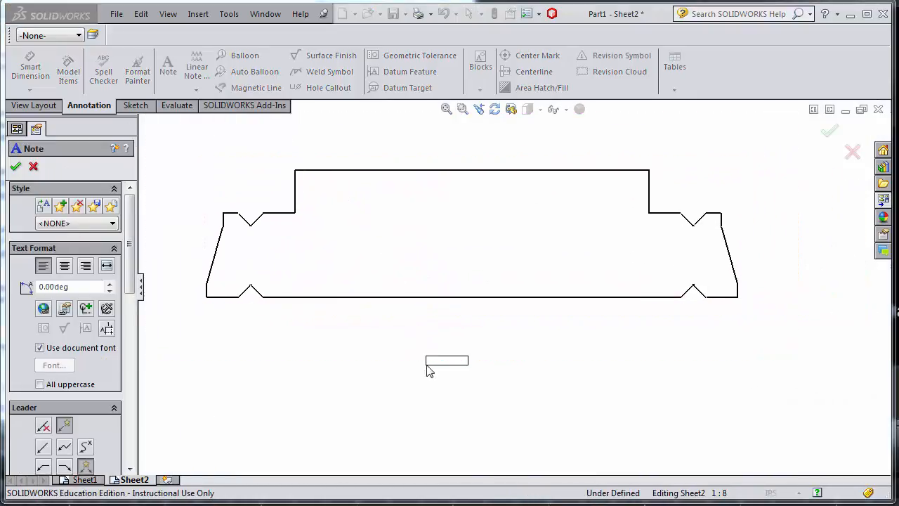
pyautogui.click(430, 380)
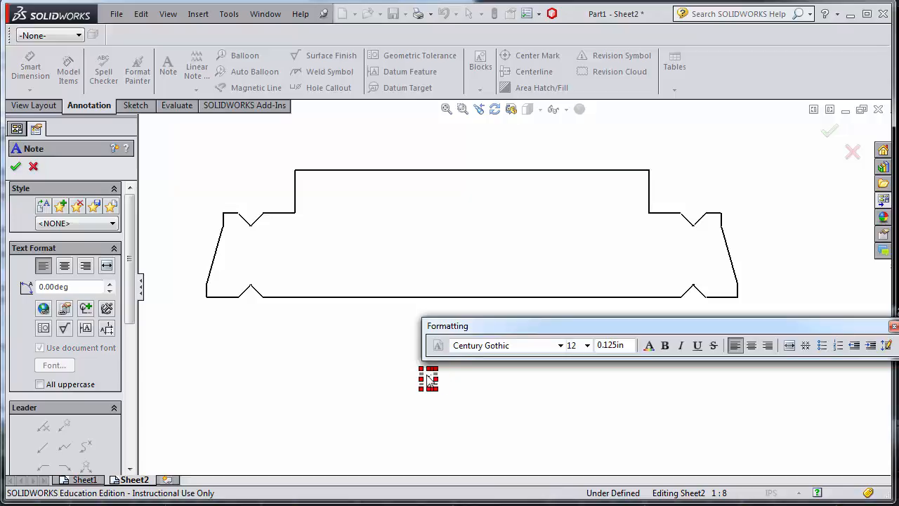
pyautogui.scroll(-2, 435, 359)
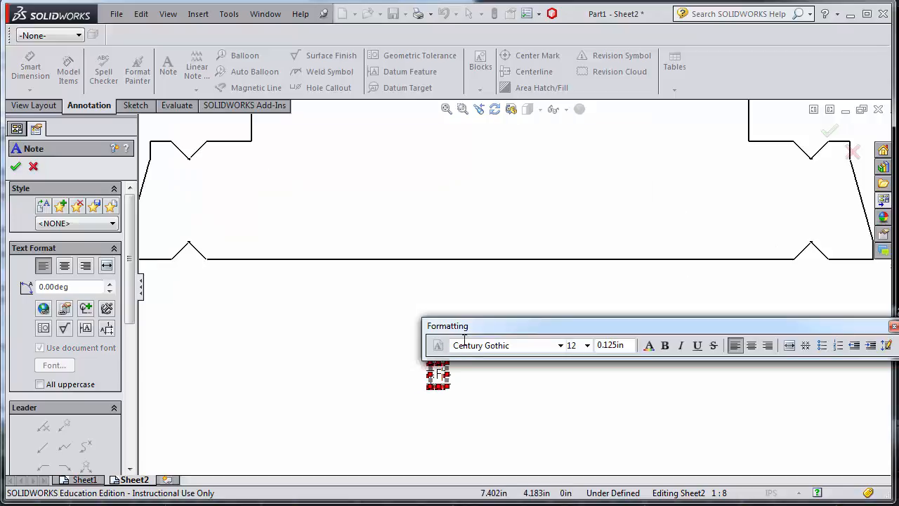
pyautogui.moveTo(483, 330); pyautogui.dragTo(411, 270)
pyautogui.write('LAT PATTERN')
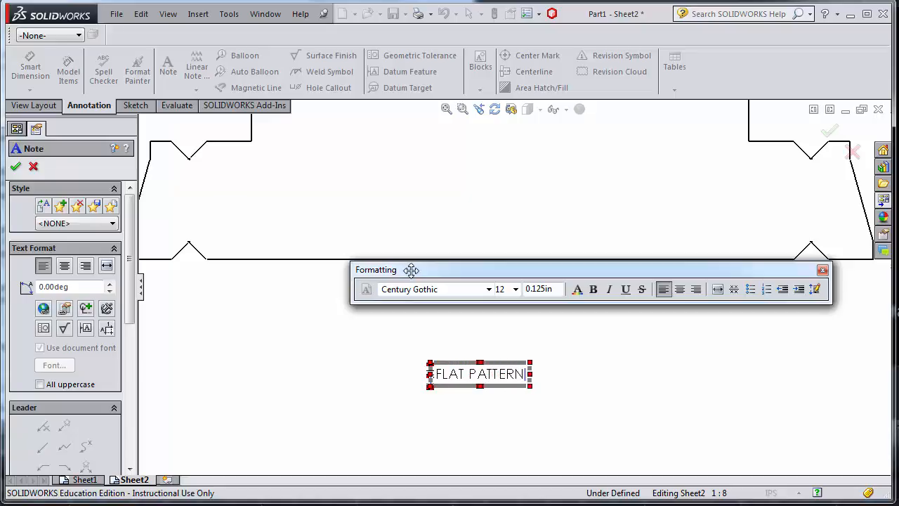
pyautogui.press('Return')
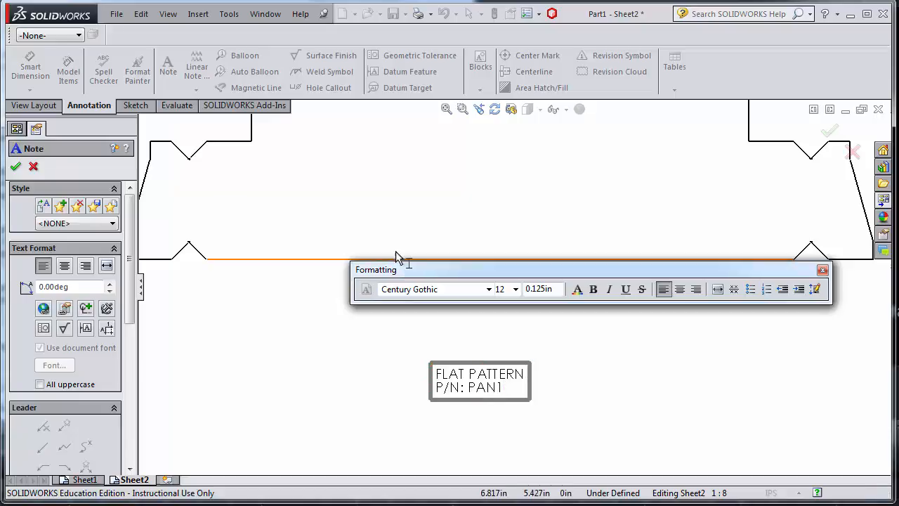
pyautogui.click(394, 344)
pyautogui.scroll(3, 393, 345)
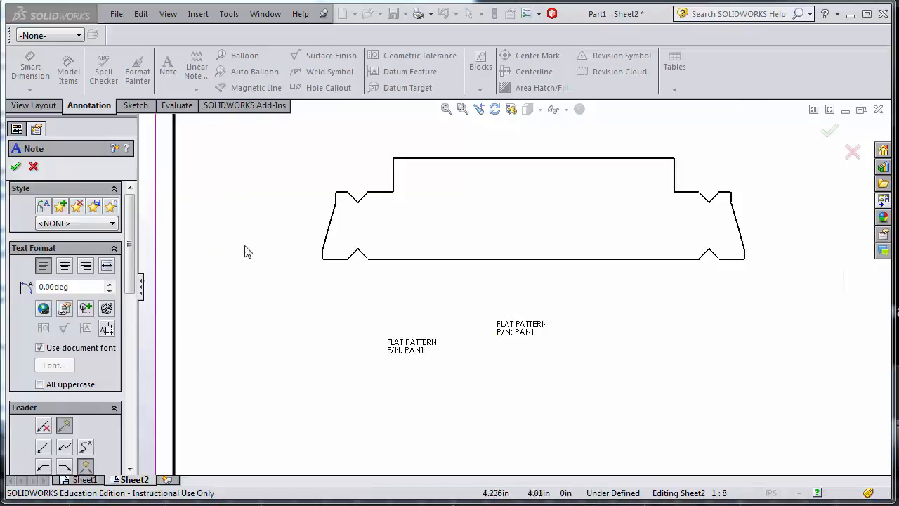
pyautogui.click(16, 167)
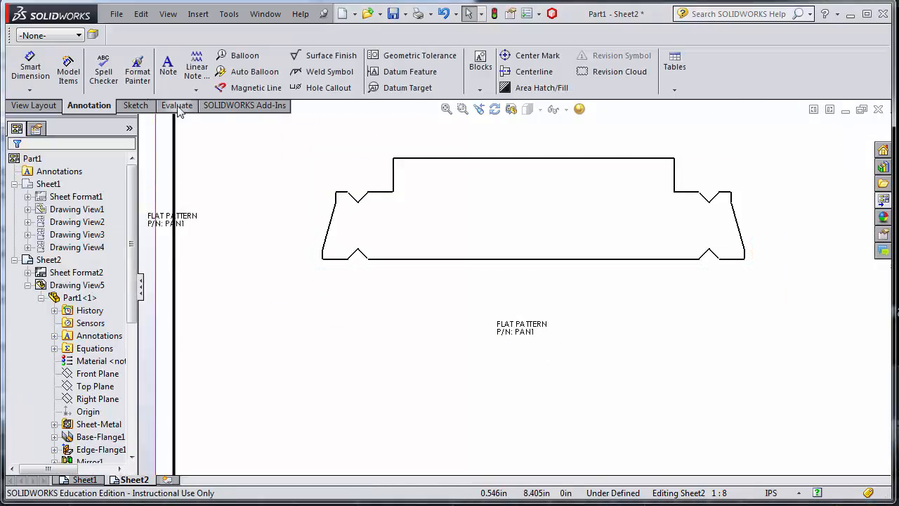
pyautogui.click(43, 83)
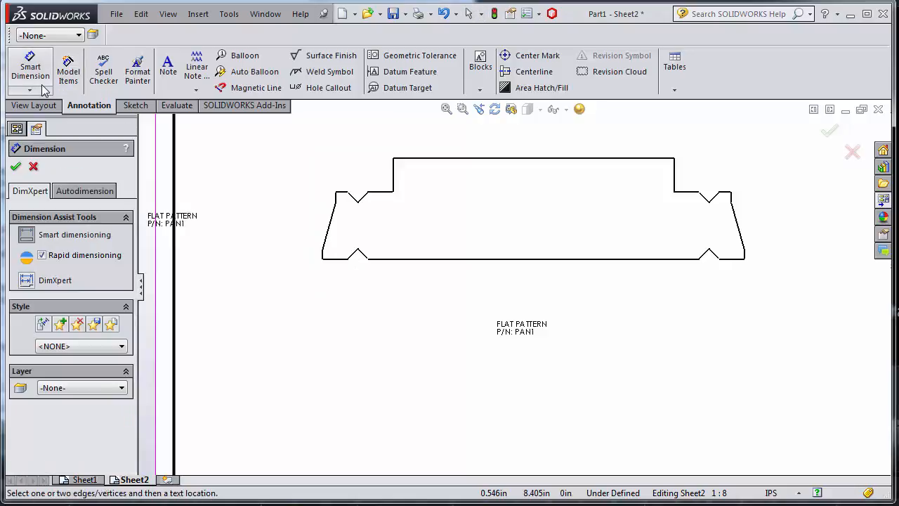
pyautogui.click(92, 193)
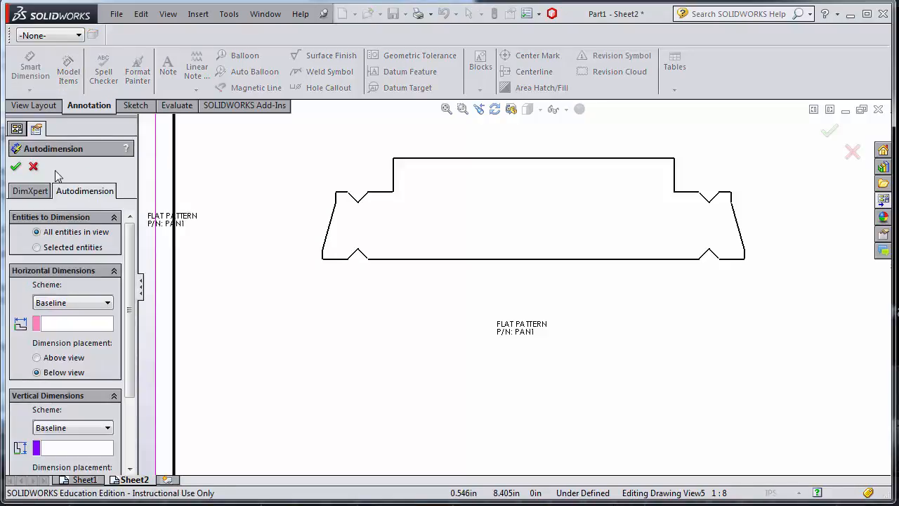
pyautogui.click(31, 166)
# Step: Start a Vertical Ordinate Dimension set below the flat pattern, with zero at its lower-left corner, and include both base corners of the lower-left notch
pyautogui.click(29, 90)
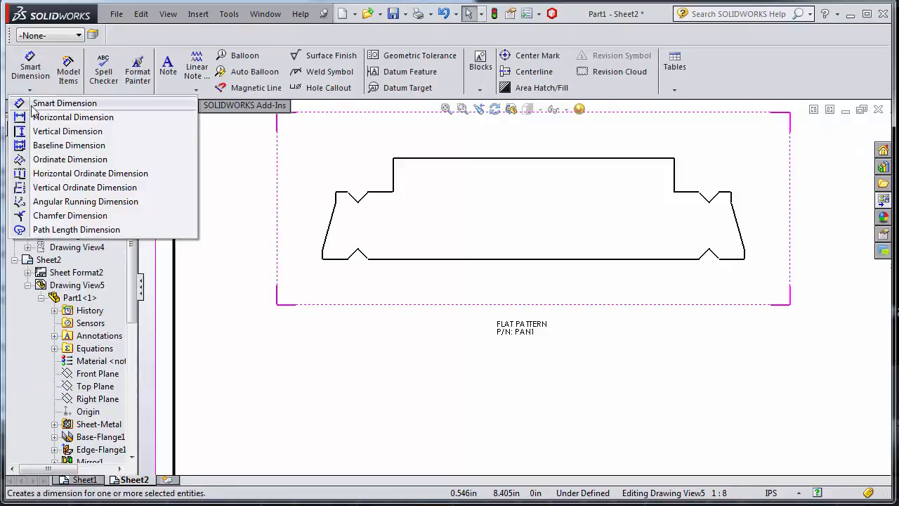
pyautogui.click(71, 188)
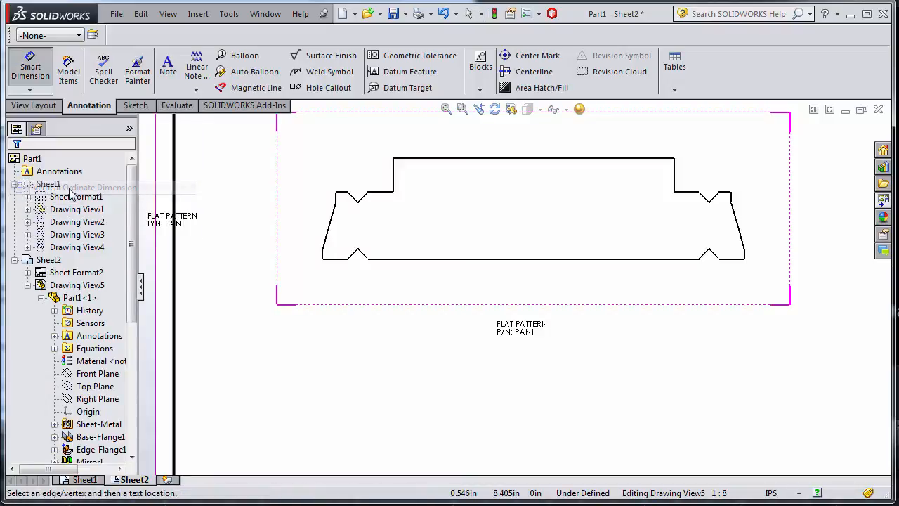
pyautogui.click(332, 260)
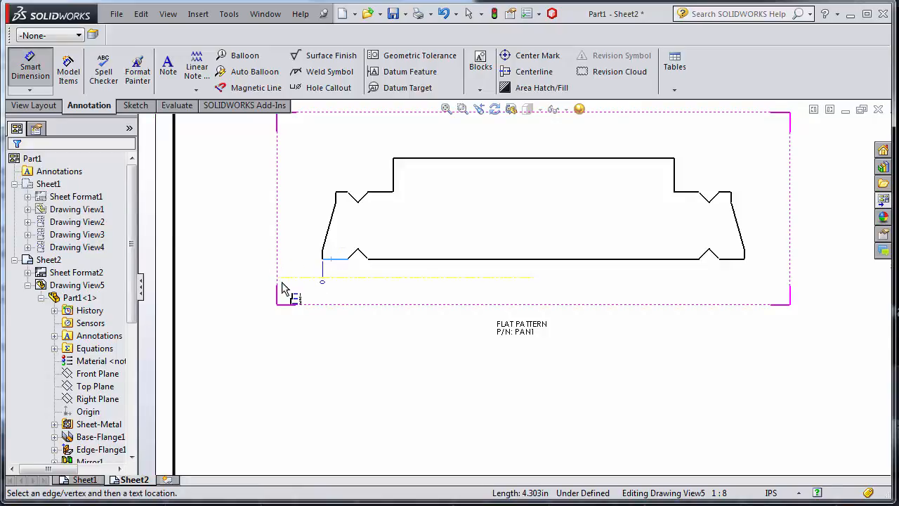
pyautogui.click(282, 284)
pyautogui.scroll(-6, 356, 271)
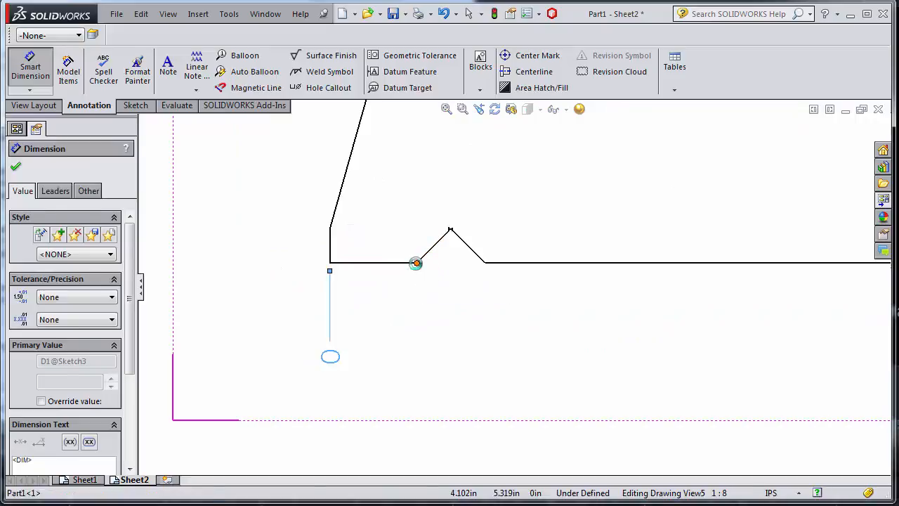
pyautogui.click(417, 263)
pyautogui.click(484, 263)
# Step: Add ordinate dimensions to both base corners of the lower-right notch and to the flat pattern's lower-right end corner
pyautogui.scroll(4, 524, 336)
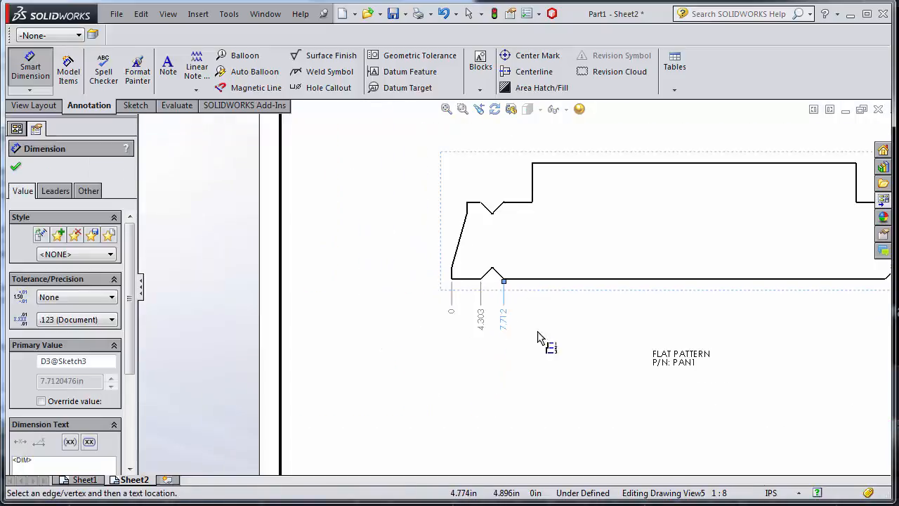
pyautogui.scroll(2, 698, 322)
pyautogui.scroll(-2, 699, 313)
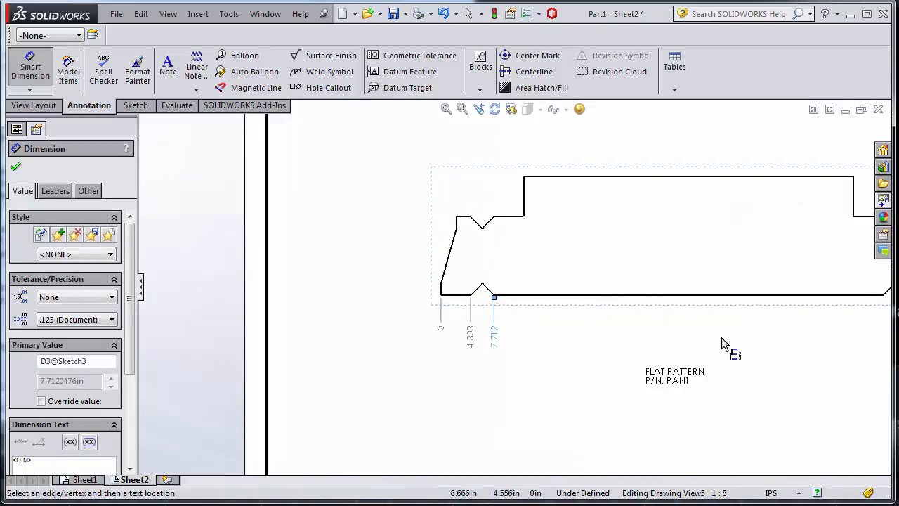
pyautogui.scroll(2, 726, 337)
pyautogui.scroll(-2, 731, 316)
pyautogui.scroll(-1, 673, 304)
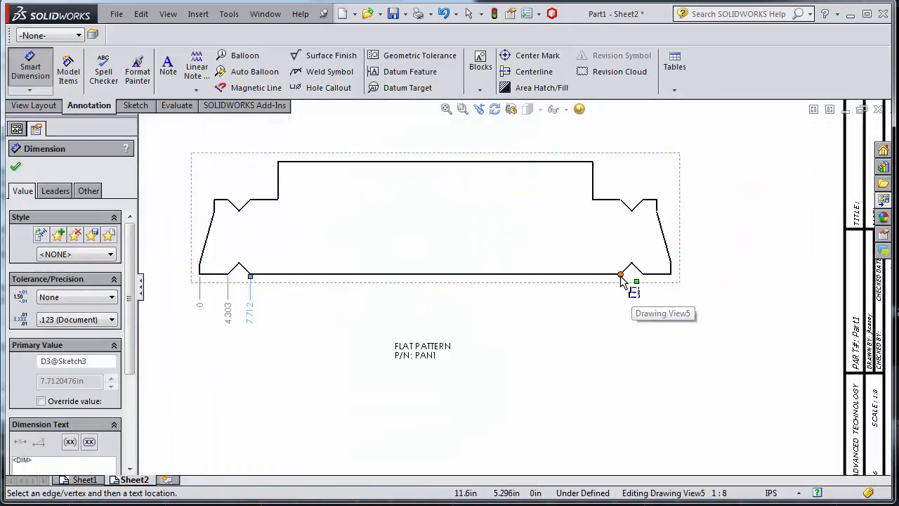
pyautogui.click(621, 275)
pyautogui.click(643, 275)
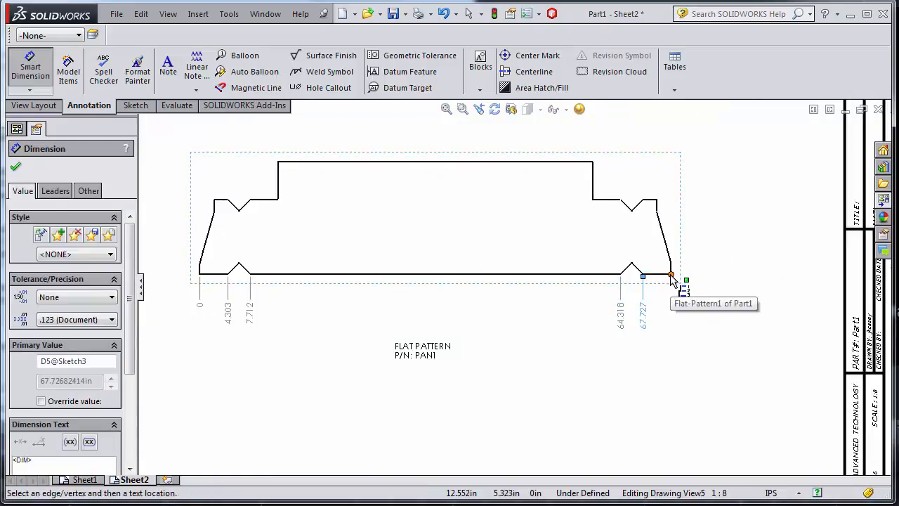
pyautogui.click(672, 277)
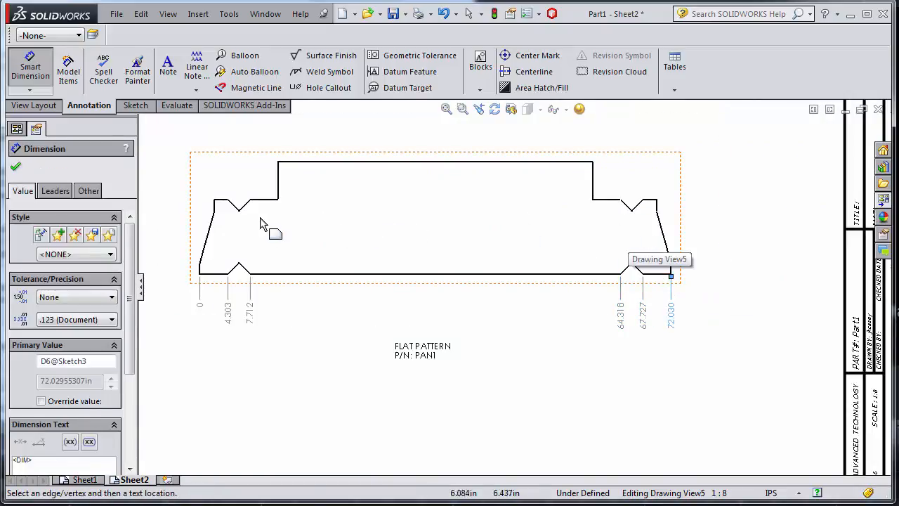
# Step: Add ordinate dimensions to the upper corner of the left end flange and the left edge of the raised middle section
pyautogui.scroll(-3, 232, 211)
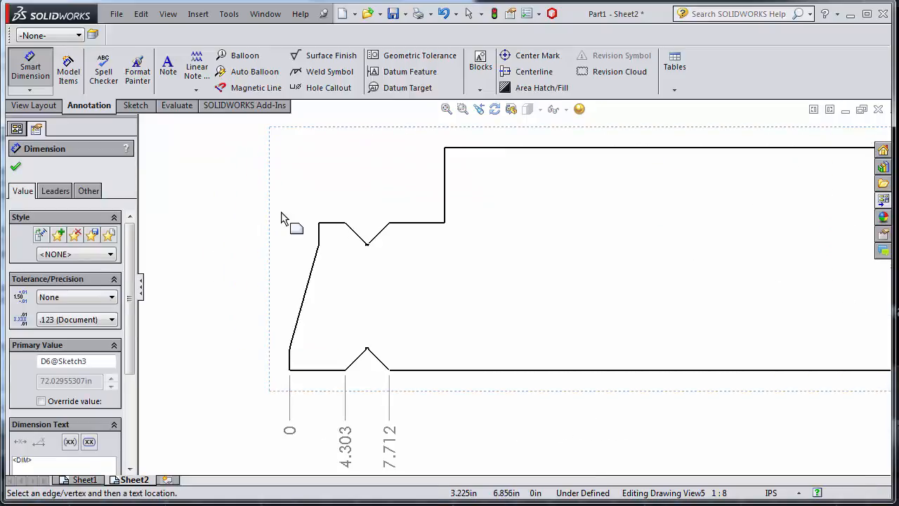
pyautogui.click(319, 224)
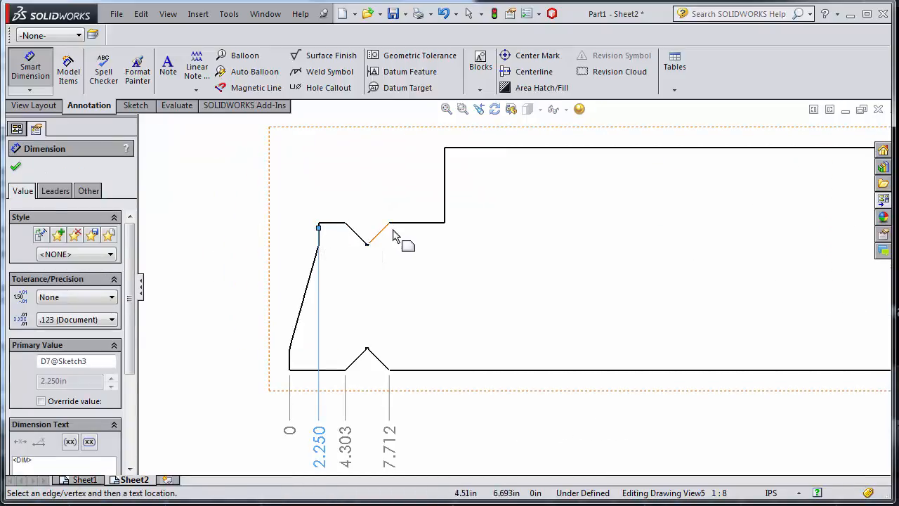
pyautogui.click(446, 150)
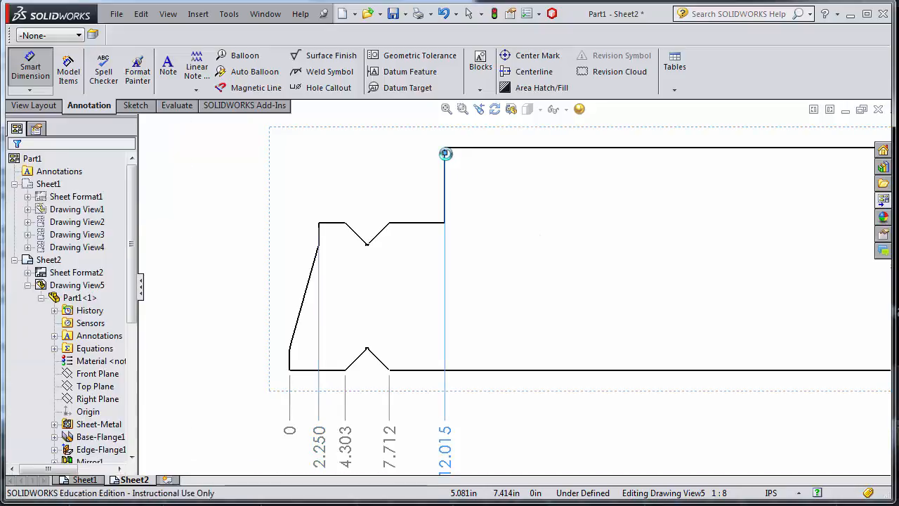
# Step: Add ordinate dimensions to the right edge of the raised middle section and the right end flange's upper corner, finishing the ordinate set
pyautogui.scroll(5, 498, 262)
pyautogui.scroll(-1, 704, 268)
pyautogui.scroll(-1, 705, 271)
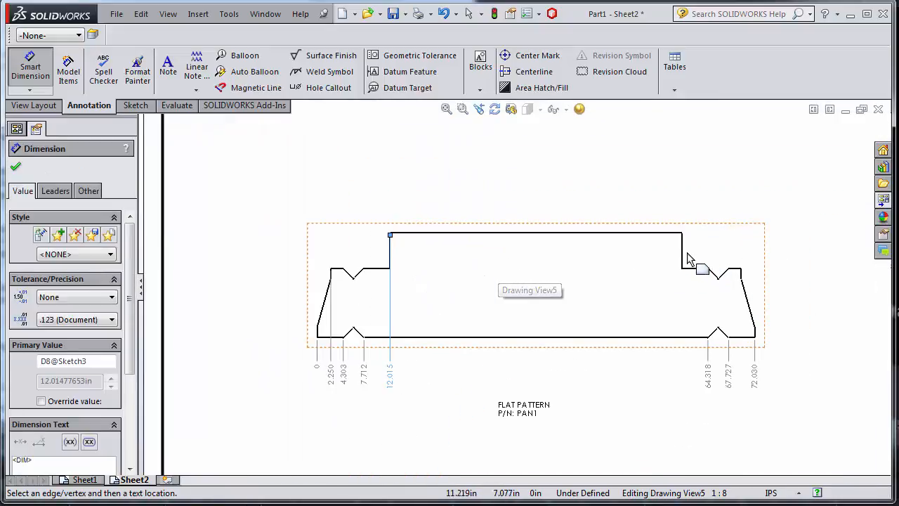
pyautogui.click(682, 270)
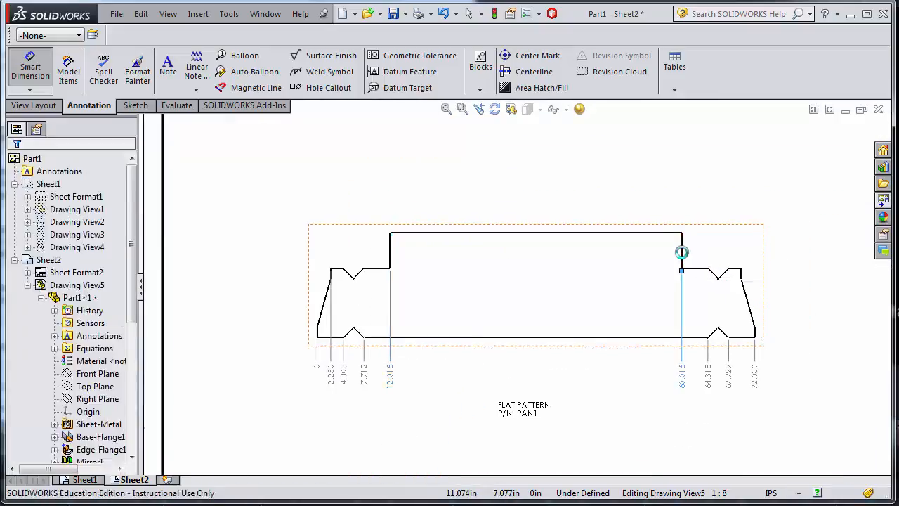
pyautogui.click(741, 270)
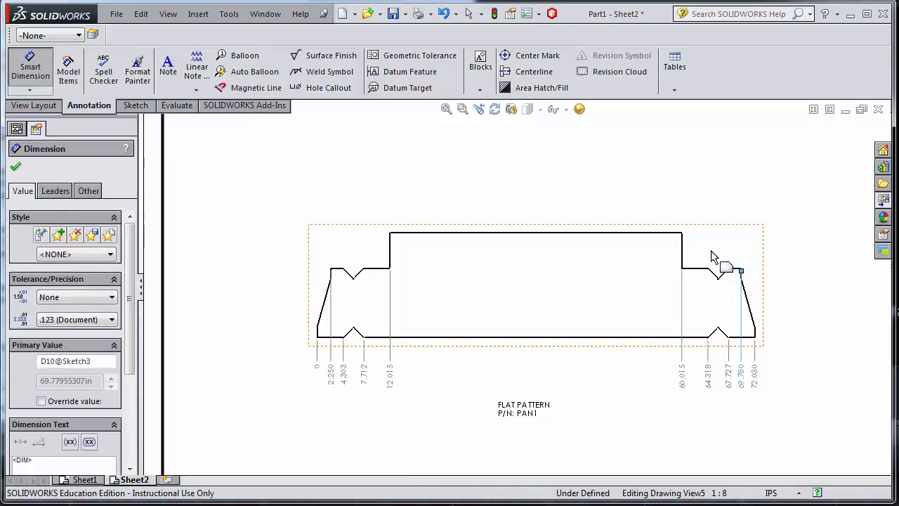
pyautogui.rightClick(459, 198)
pyautogui.click(495, 235)
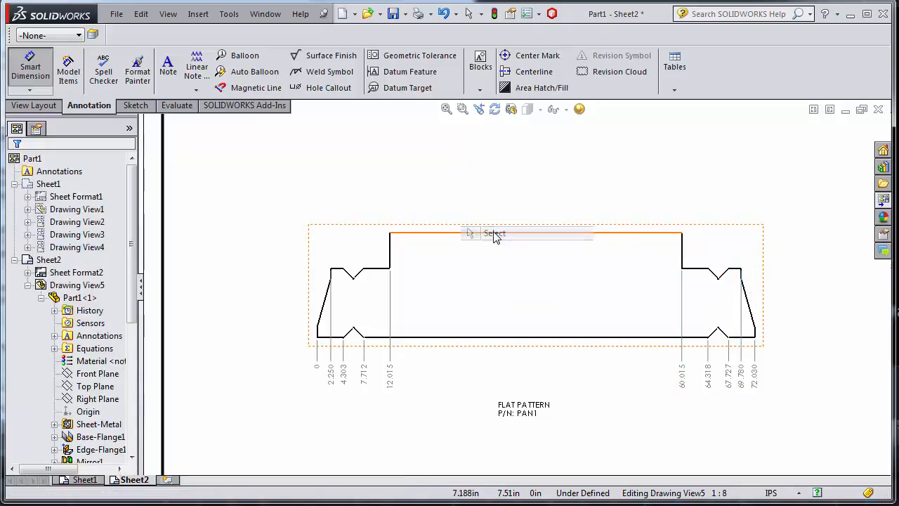
# Step: Break the alignment of the four ordinate dimensions that belong to the end flanges' upper corners and the raised section's side edges
pyautogui.click(336, 386)
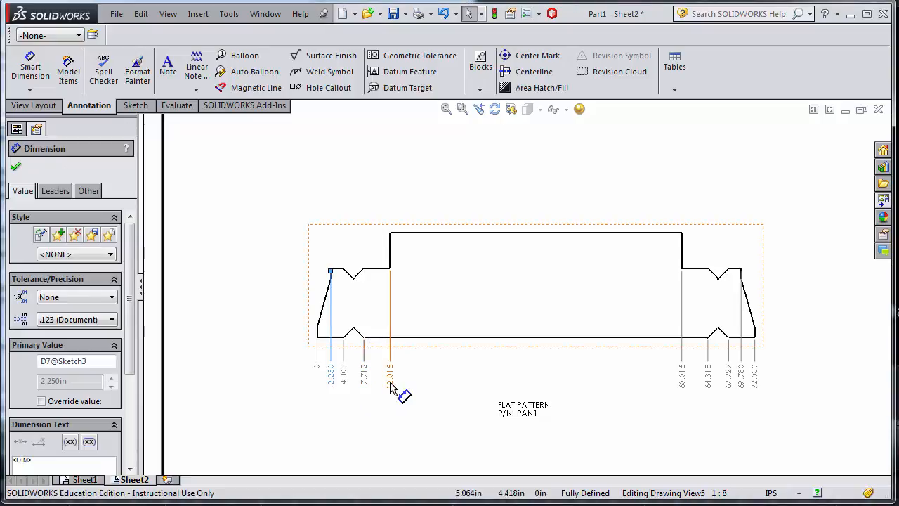
pyautogui.keyDown('ctrl'); pyautogui.click(390, 384); pyautogui.keyUp('ctrl')
pyautogui.keyDown('ctrl'); pyautogui.click(685, 382); pyautogui.keyUp('ctrl')
pyautogui.keyDown('ctrl'); pyautogui.click(742, 391); pyautogui.keyUp('ctrl')
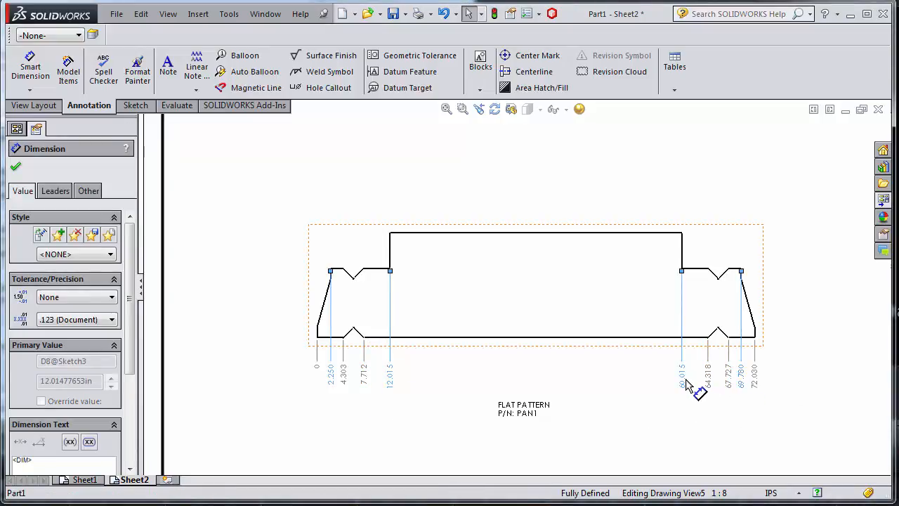
pyautogui.rightClick(684, 382)
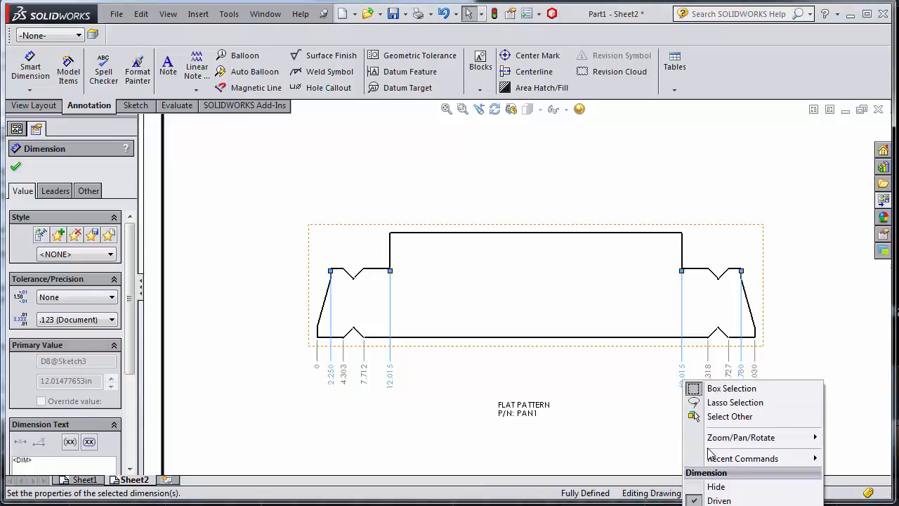
pyautogui.rightClick(683, 281)
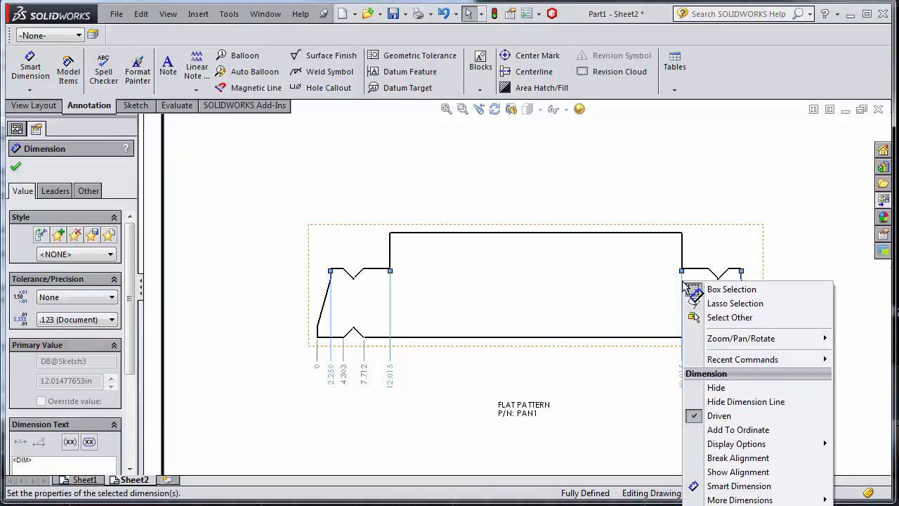
pyautogui.click(739, 458)
# Step: Move the four unaligned ordinate dimensions above the flat pattern, with the raised section's pair placed slightly higher than the end flanges' pair
pyautogui.moveTo(688, 385); pyautogui.dragTo(682, 179)
pyautogui.moveTo(743, 382)
pyautogui.mouseDown()
pyautogui.moveTo(753, 261)
pyautogui.moveTo(743, 190)
pyautogui.mouseUp()
pyautogui.moveTo(397, 386)
pyautogui.mouseDown()
pyautogui.moveTo(401, 206)
pyautogui.moveTo(394, 181)
pyautogui.mouseUp()
pyautogui.moveTo(332, 380); pyautogui.dragTo(330, 234)
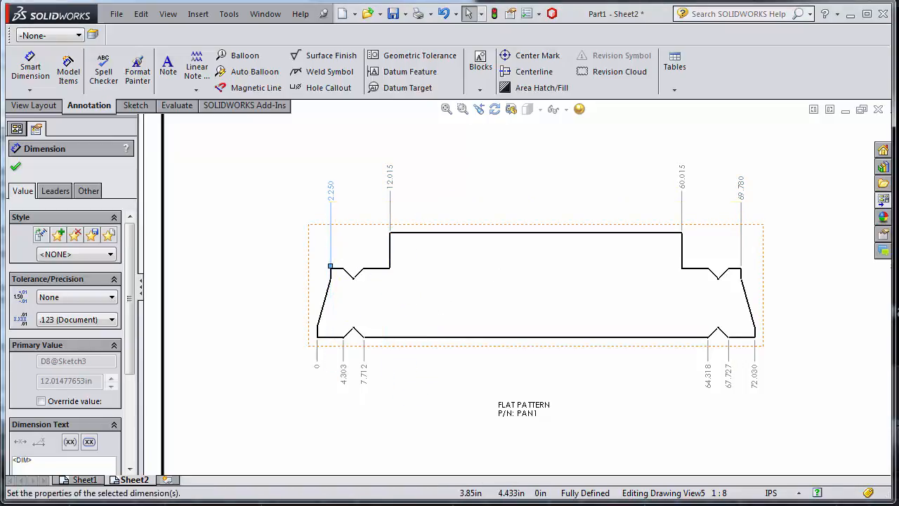
pyautogui.click(378, 419)
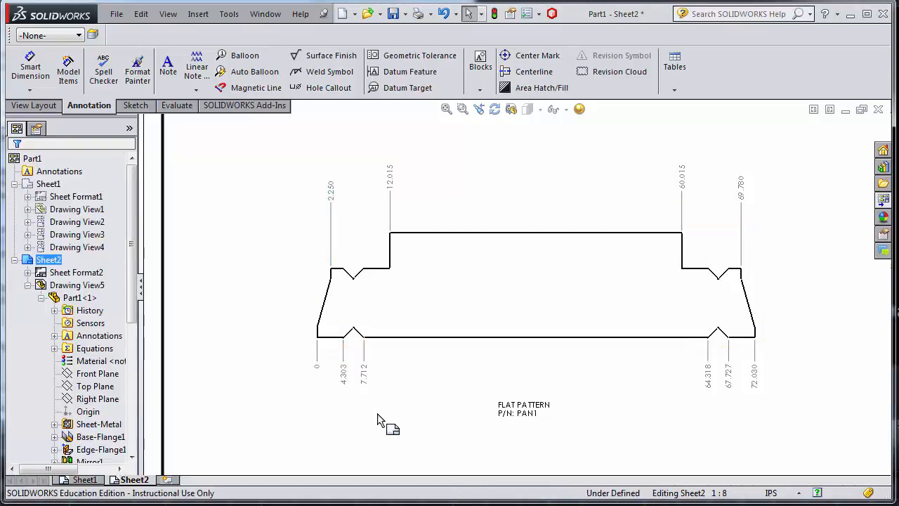